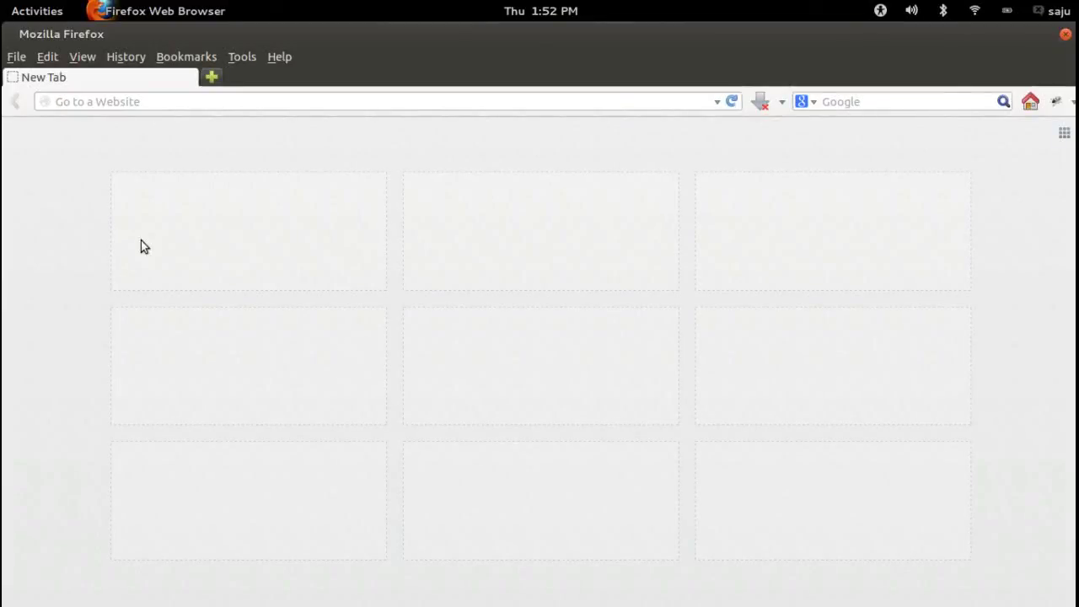
Bring the running Ubuntu 13.04 virtual machine window in front of Firefox
mouse_move(1, 1)
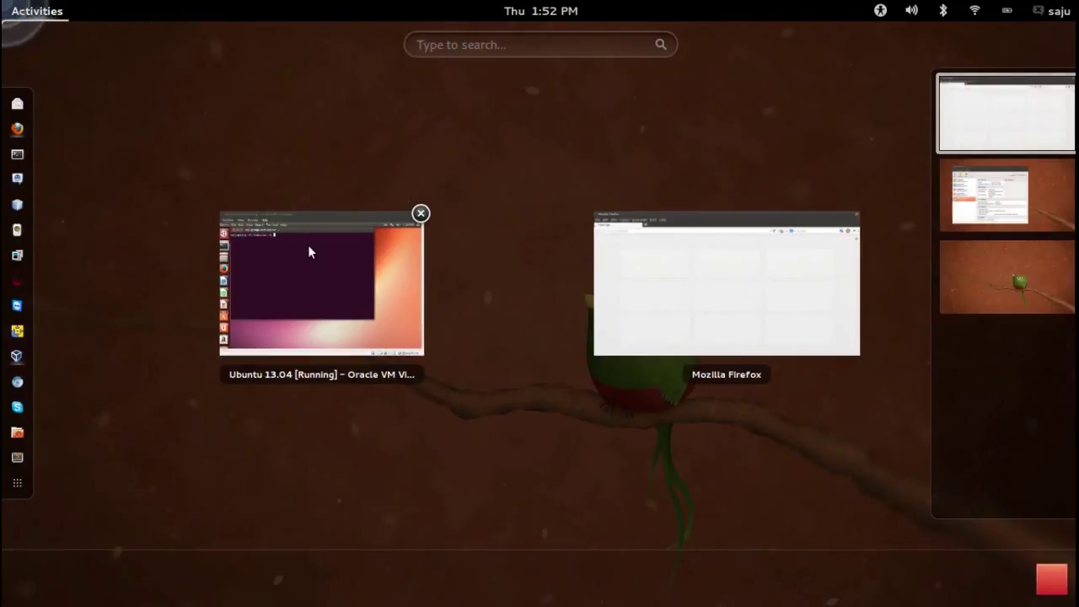
click(307, 250)
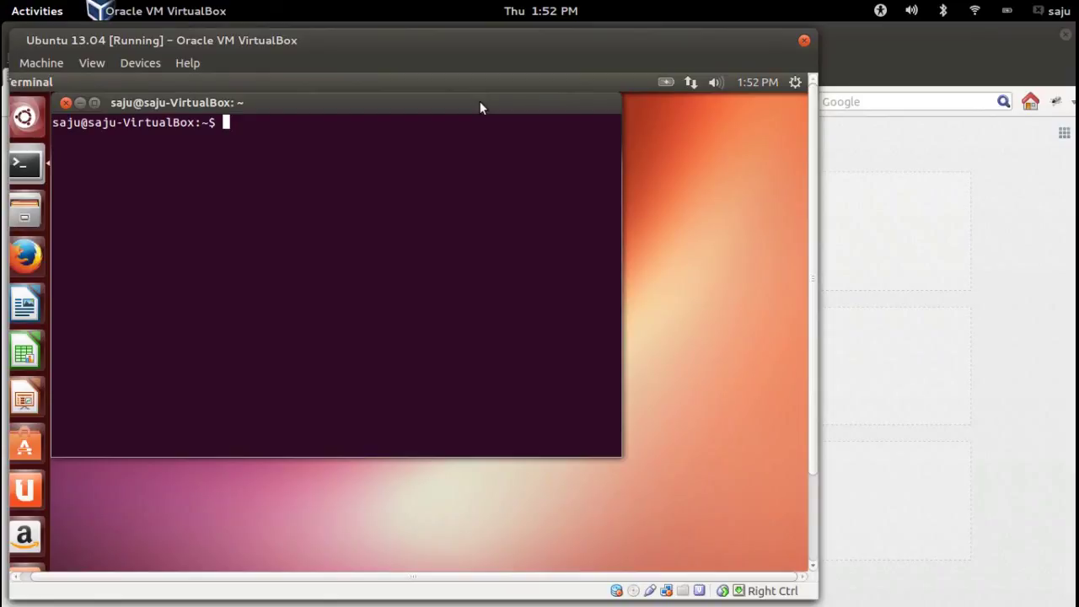
Run lsb_release -a in the guest terminal, showing Ubuntu 13.04 release details, codename raring
drag(480, 108, 513, 148)
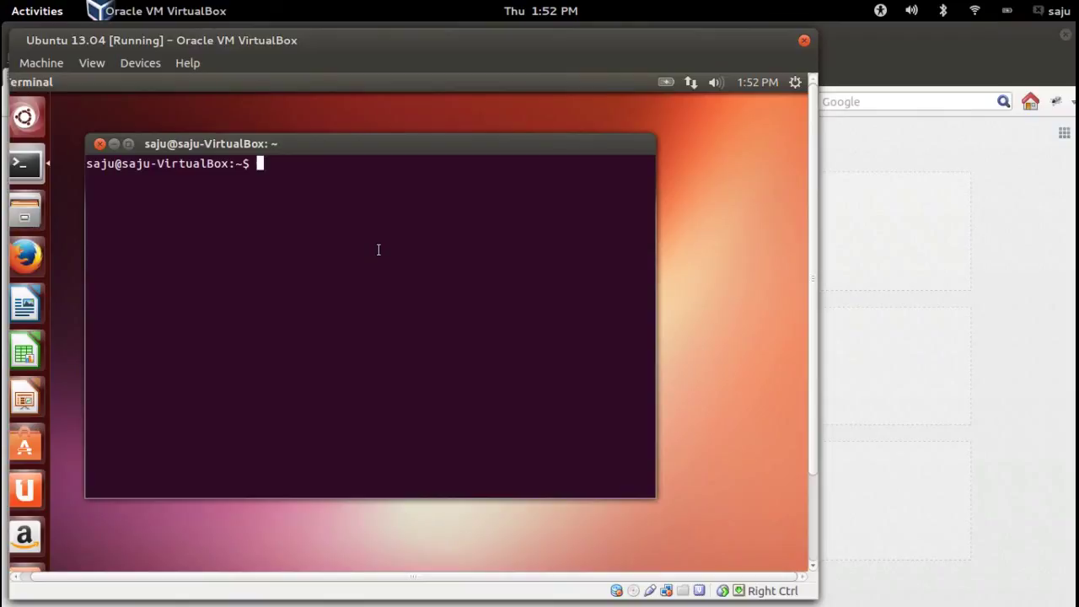
text(i)
text(sb_)
text(re)
key(BackSpace)
key(BackSpace)
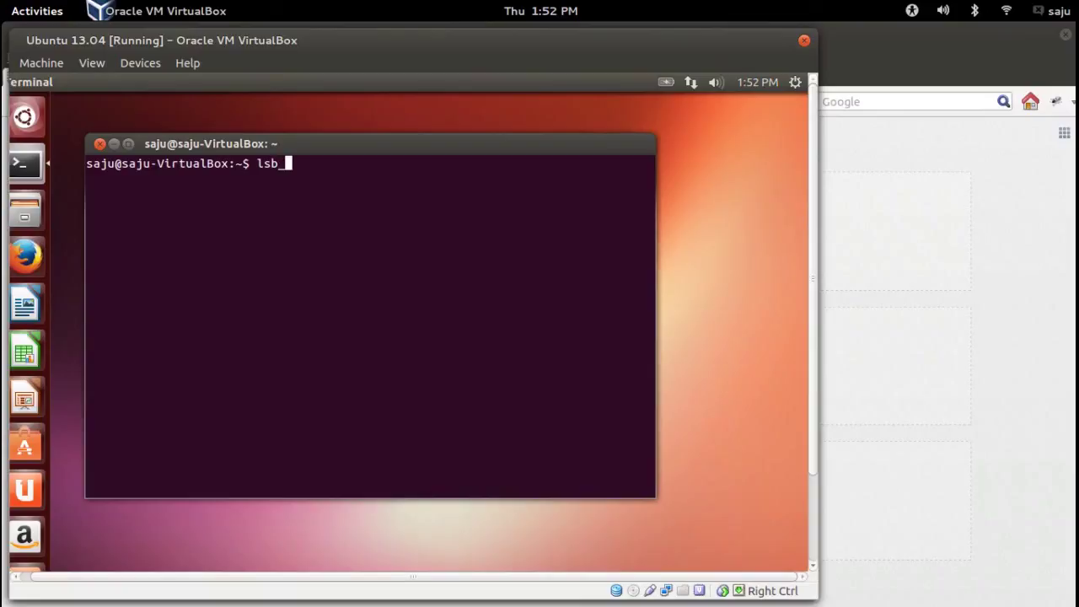
text(release -a)
key(Return)
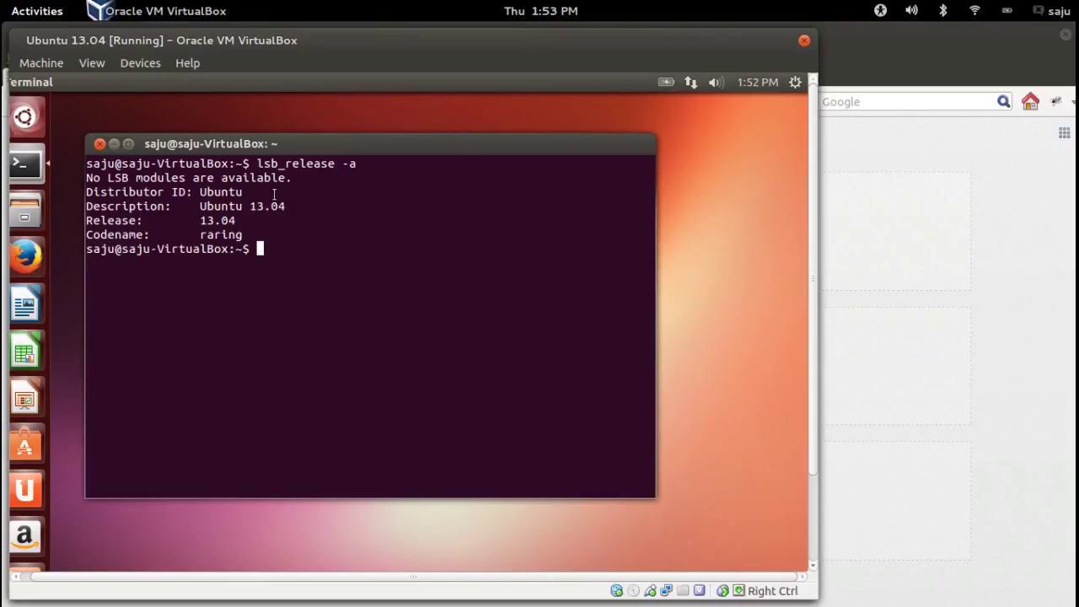
key(Return)
key(Return)
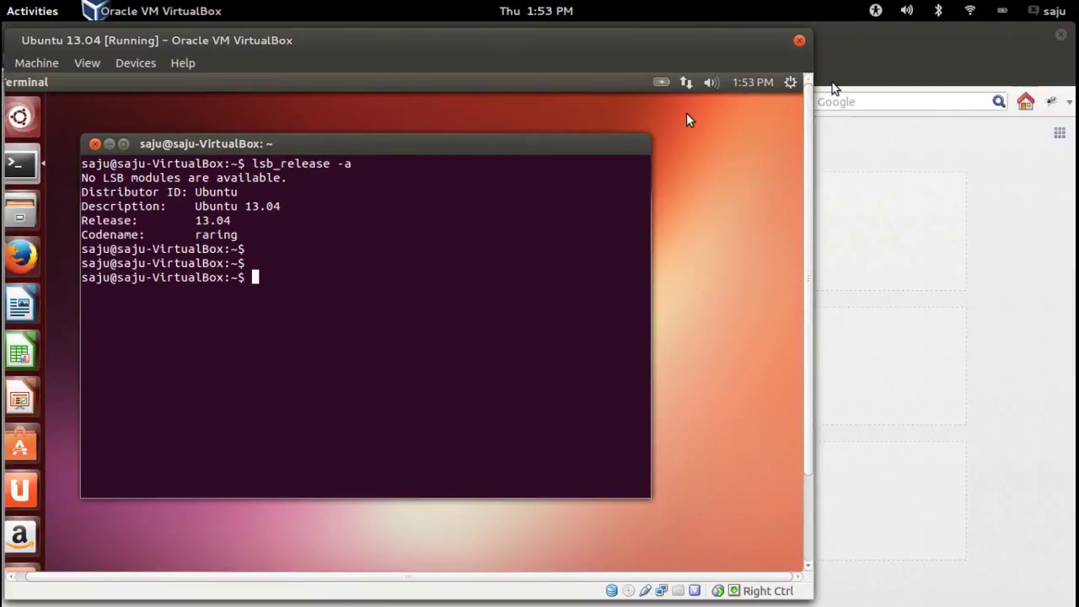
Bring the virtual machine window forward to check it booting Ubuntu 13.10
click(874, 43)
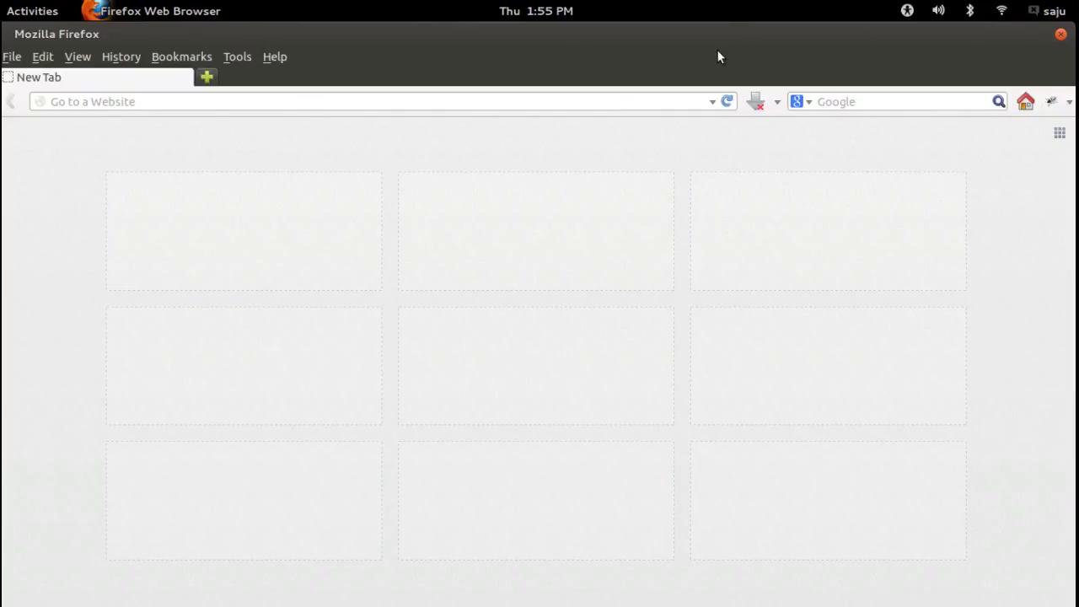
mouse_move(2, 1)
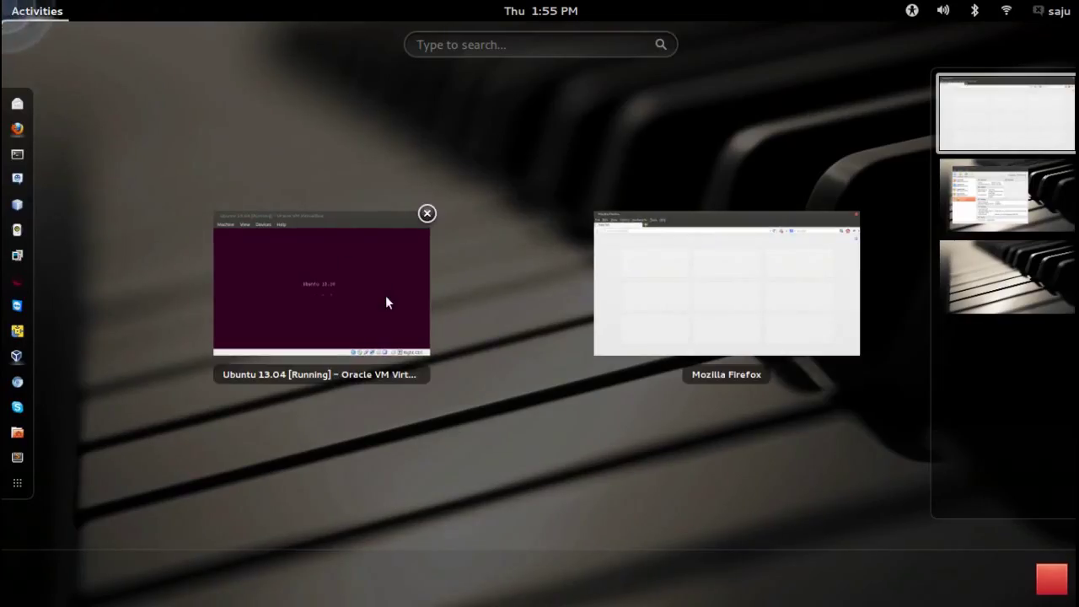
click(355, 284)
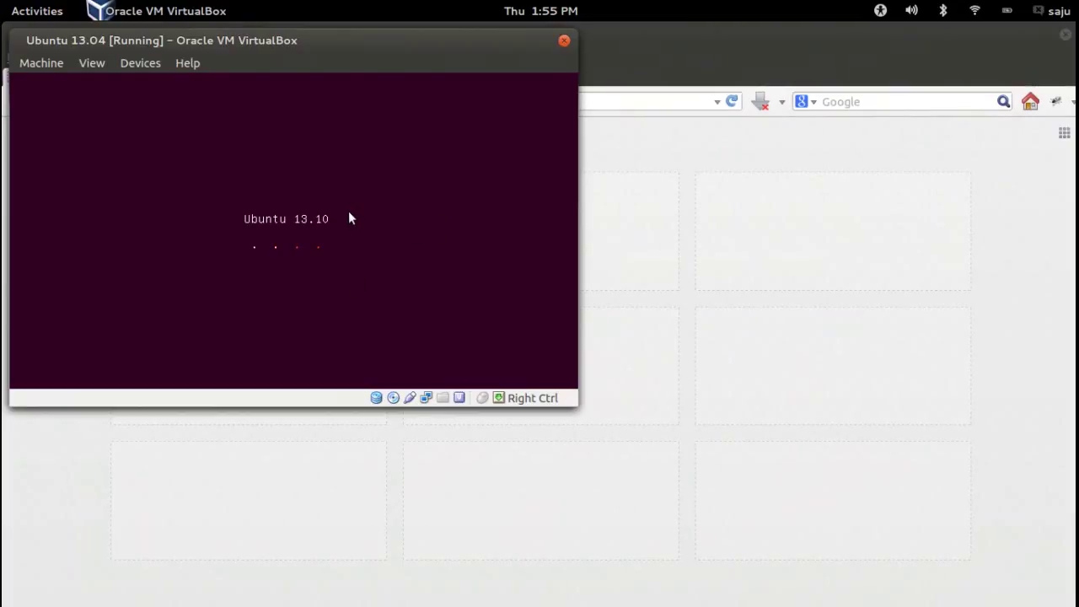
Search Google for 'ubuntu' in a new Firefox tab, then return to the virtual machine
key(alt+Tab)
key(ctrl+t)
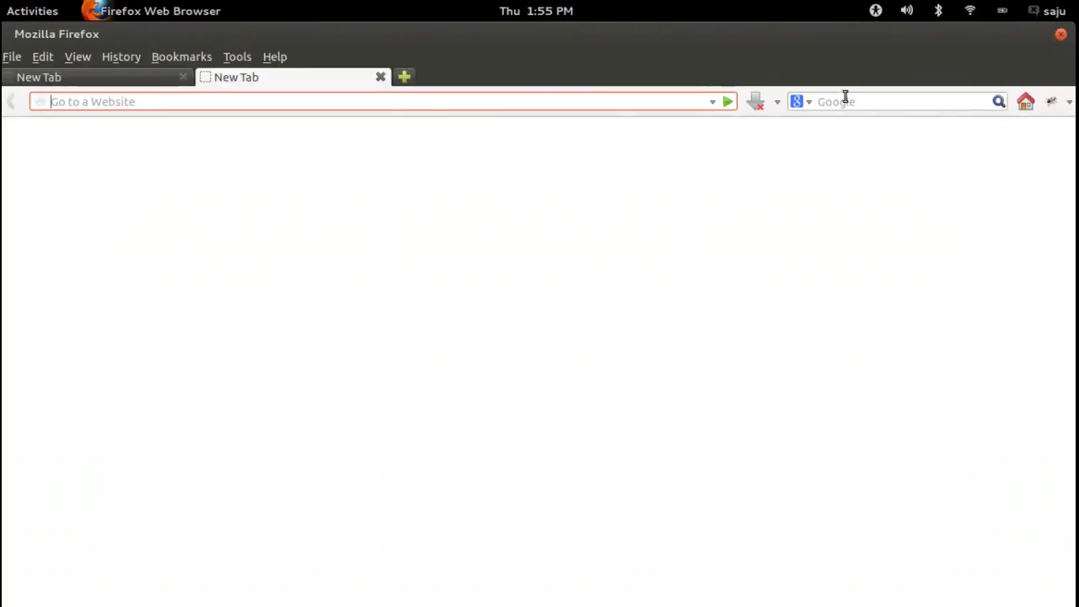
click(845, 99)
text(u)
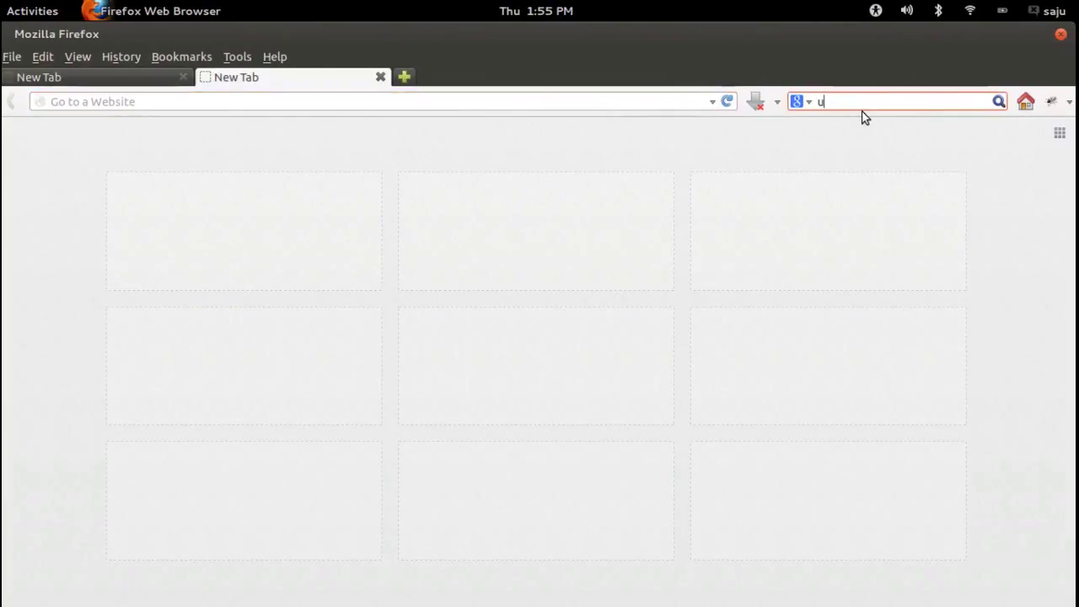
text(buntu)
key(Return)
key(super)
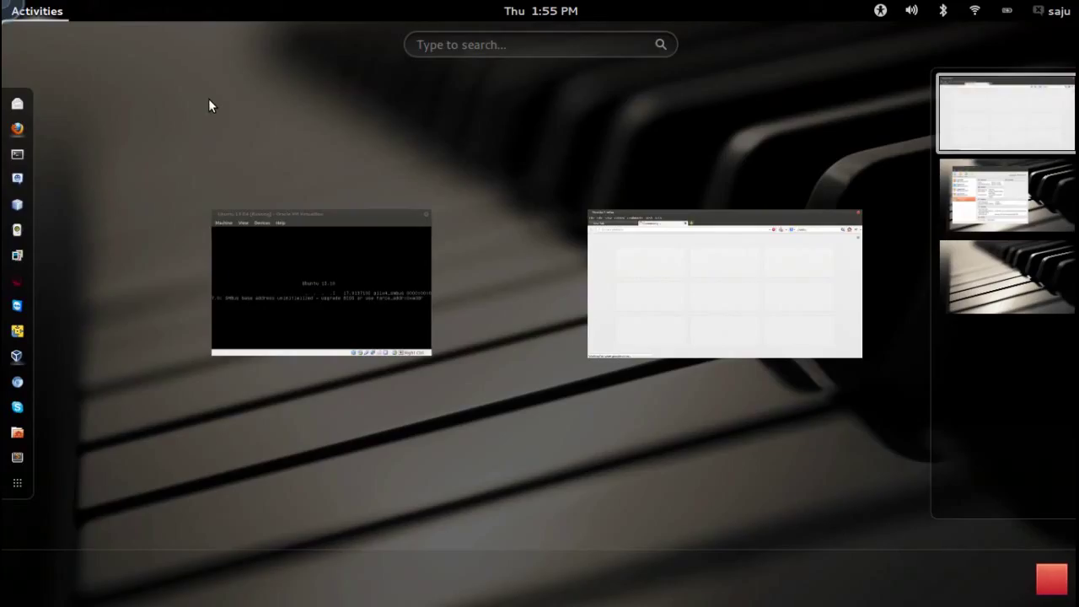
click(347, 263)
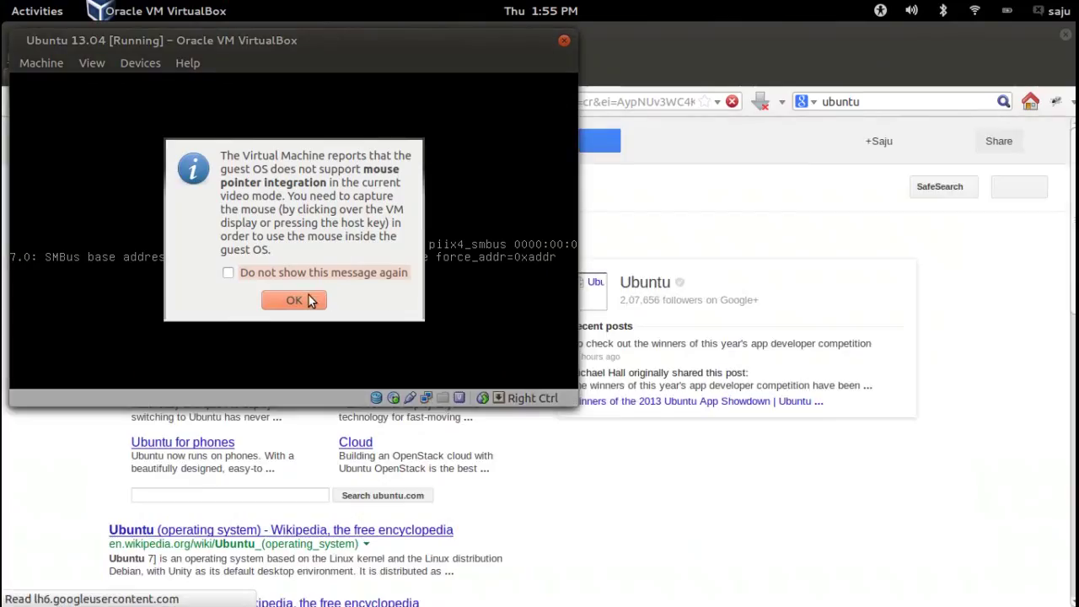
Dismiss the mouse-integration notice and maximise the virtual machine window
click(308, 301)
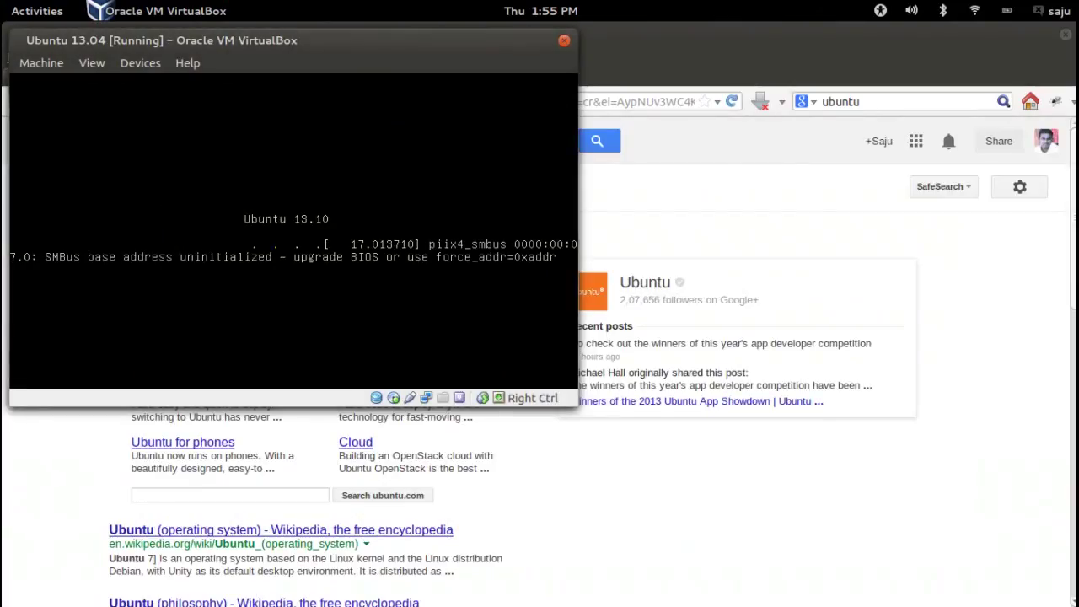
double_click(346, 34)
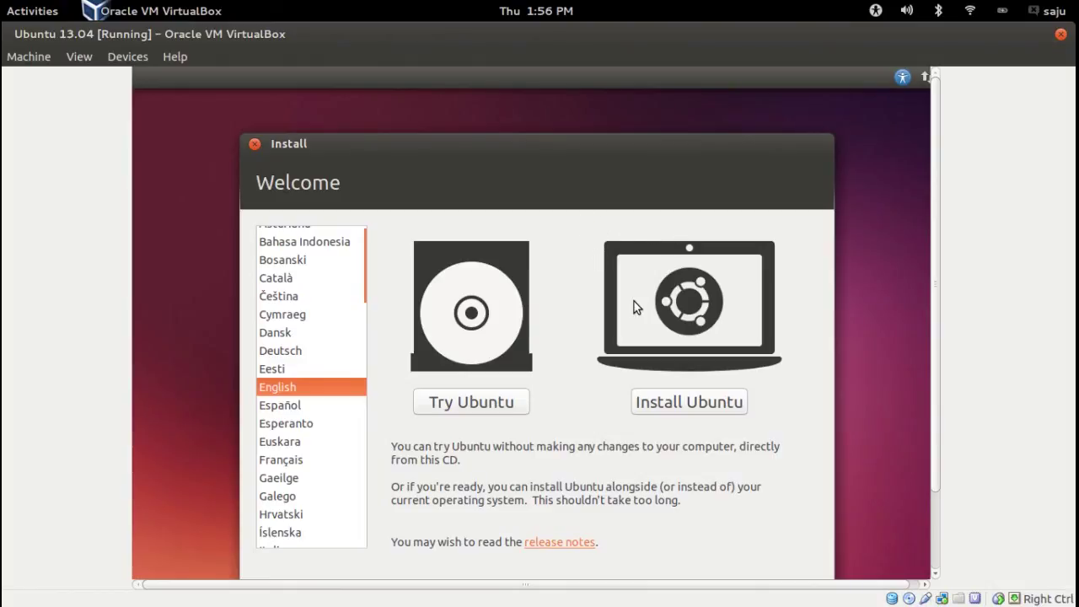
Choose Install Ubuntu and continue past the preparation checks to the Installation type page
click(696, 404)
click(695, 403)
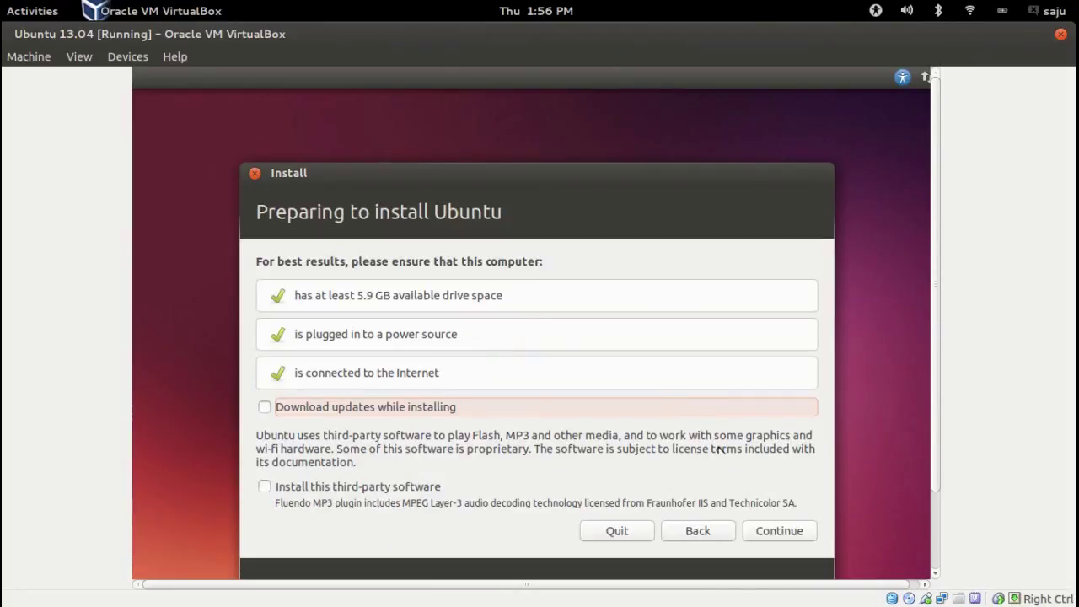
click(776, 534)
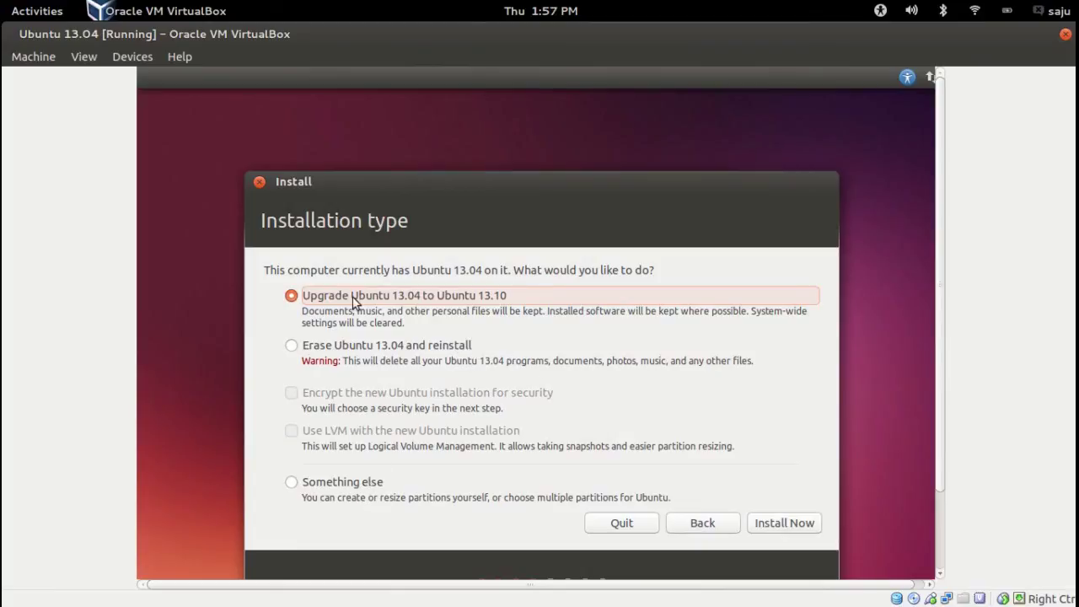
Start the Ubuntu 13.04 to 13.10 upgrade with Install Now
click(803, 526)
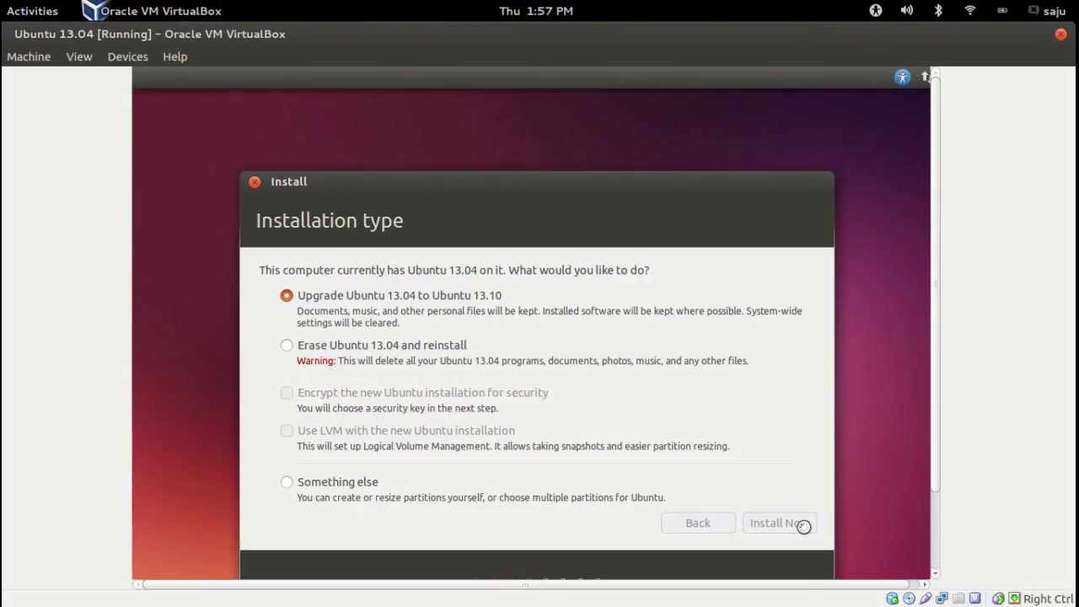
Return to the VM and accept Kolkata as location and English (US) as keyboard layout
mouse_move(3, 5)
click(677, 247)
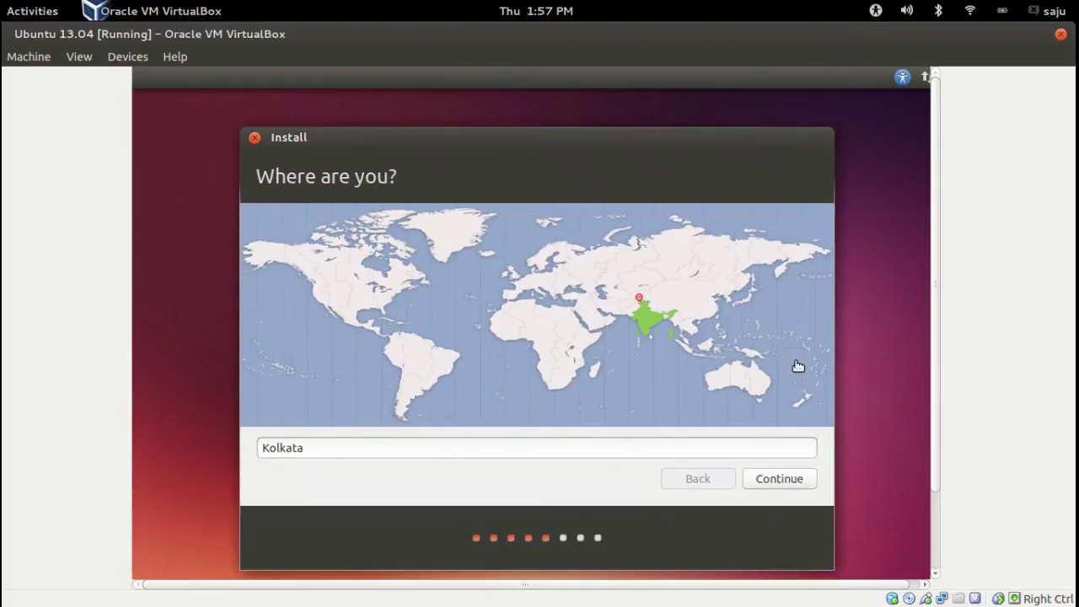
click(807, 481)
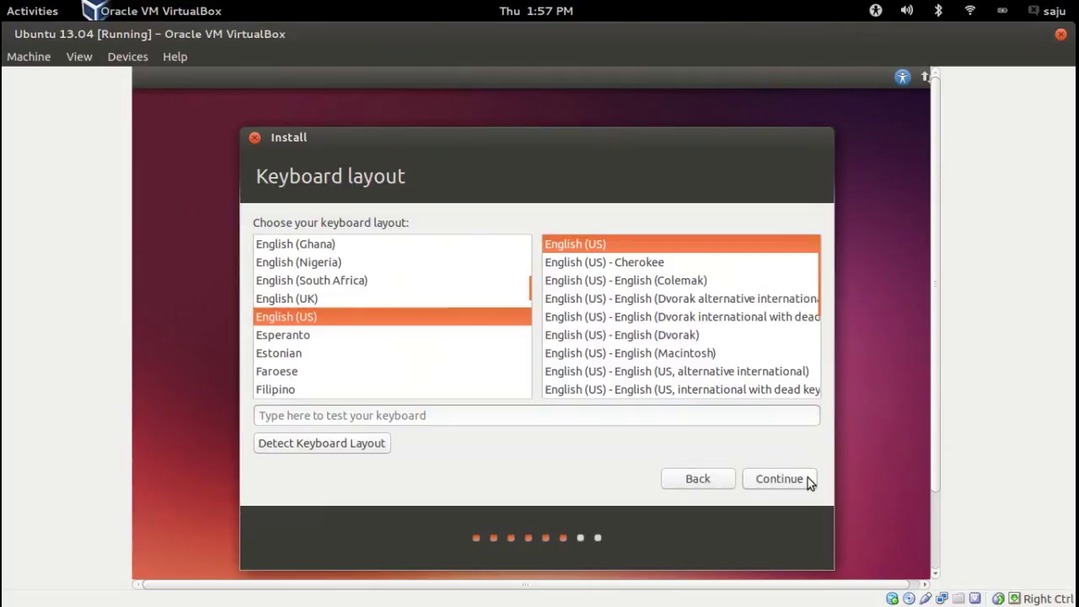
click(808, 480)
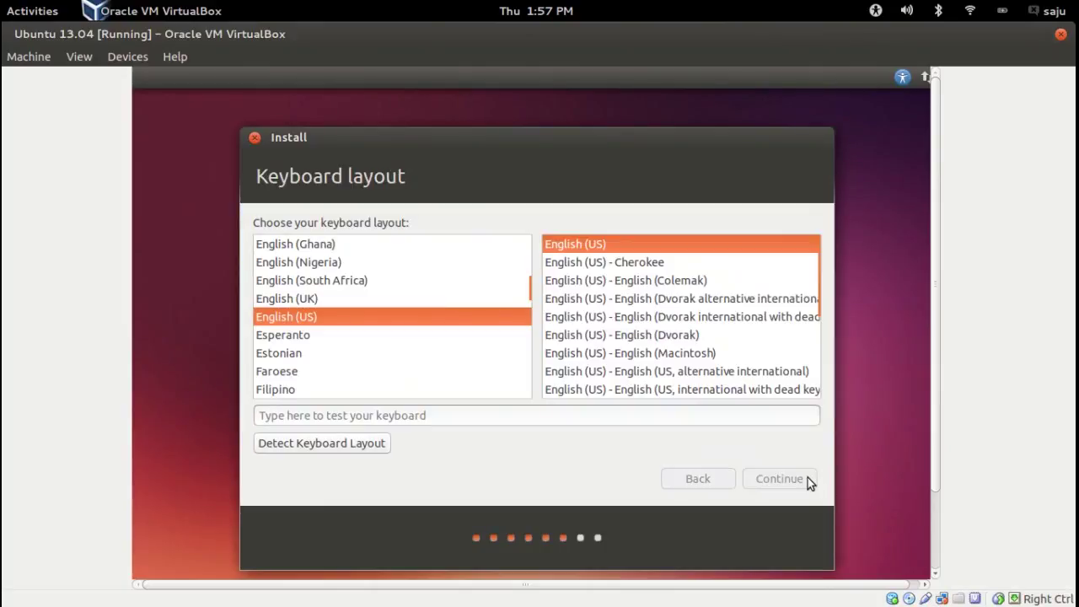
Enter the user's name and the account password twice, then continue
text(saju)
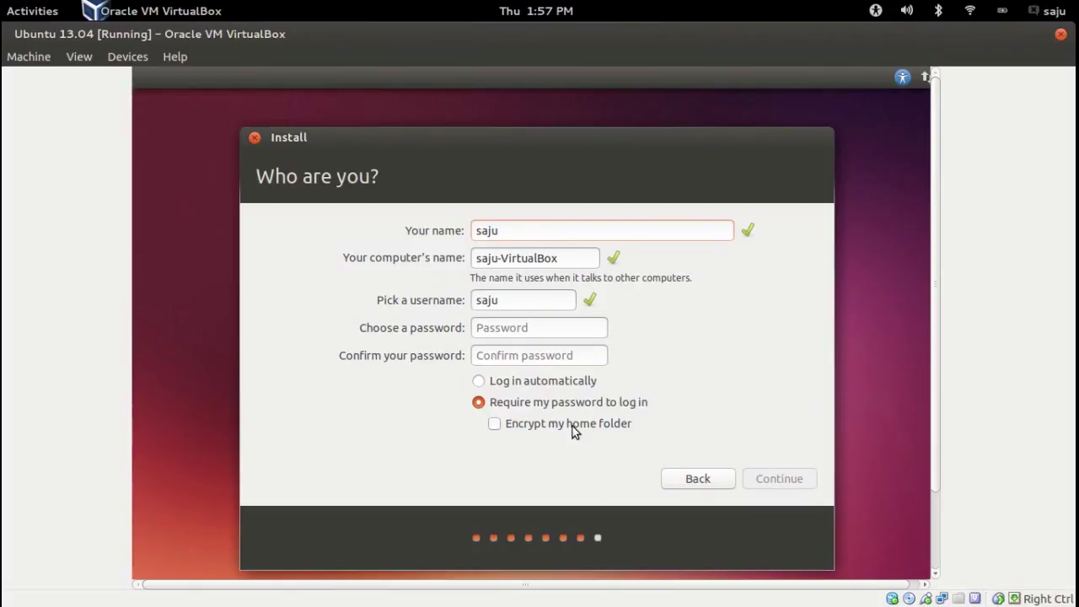
click(548, 333)
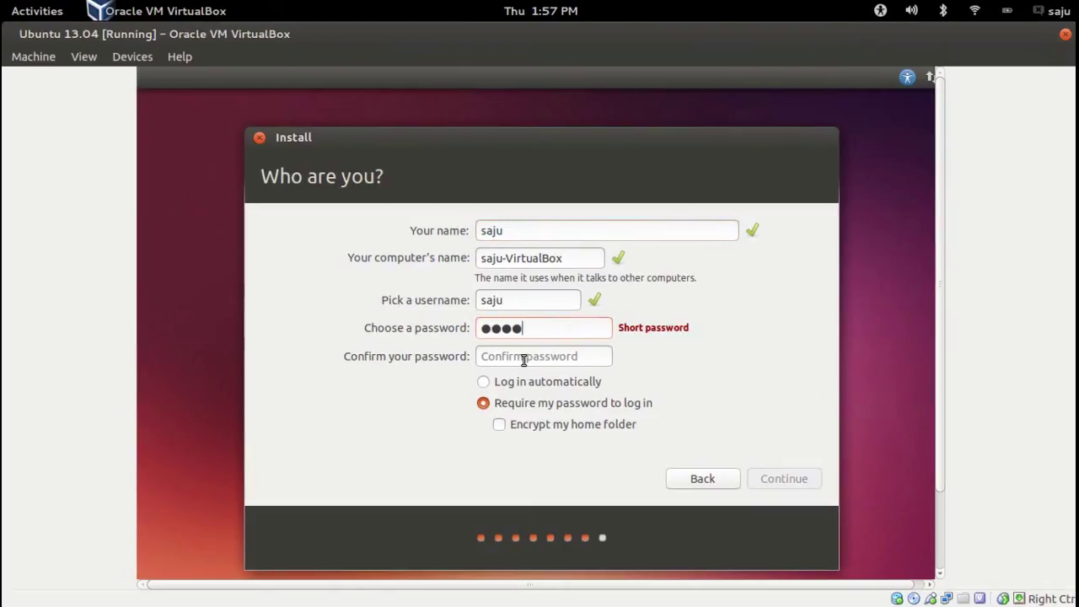
click(523, 360)
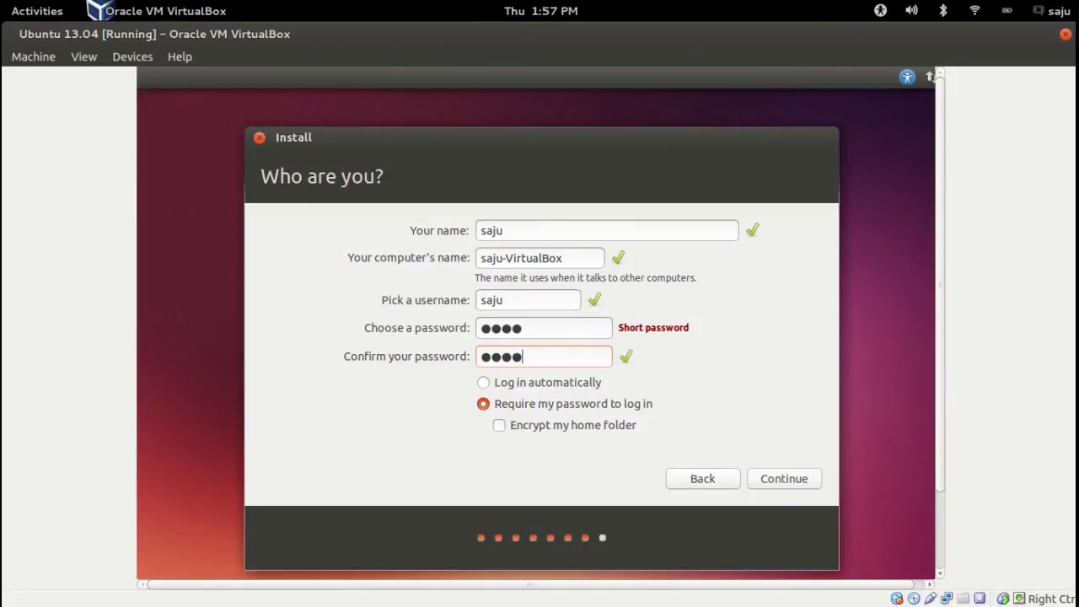
click(751, 475)
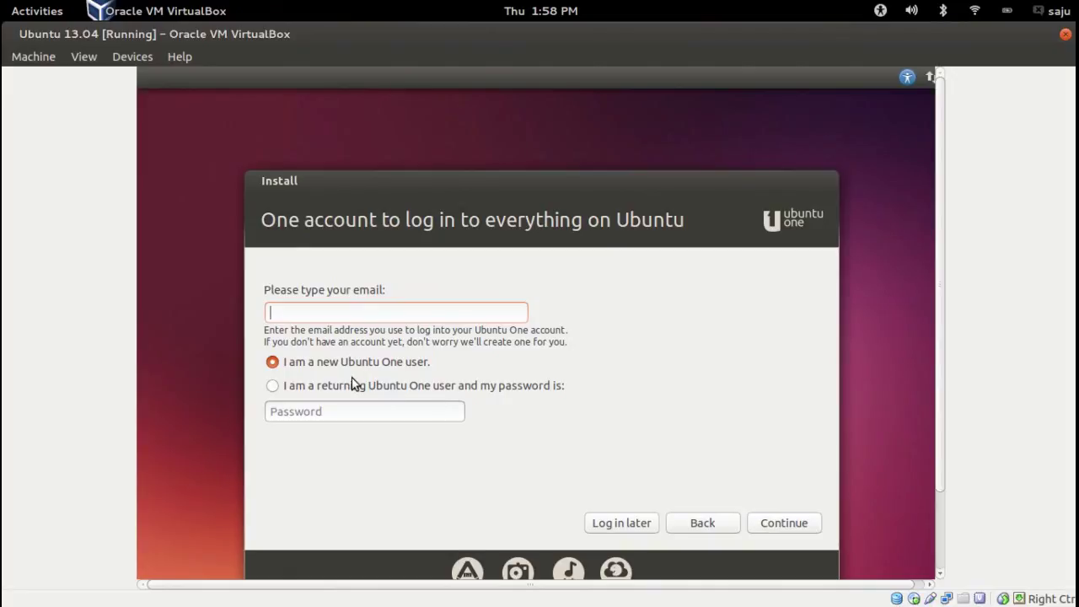
As a new Ubuntu One user, fill in the e-mail address and continue to registration
click(321, 389)
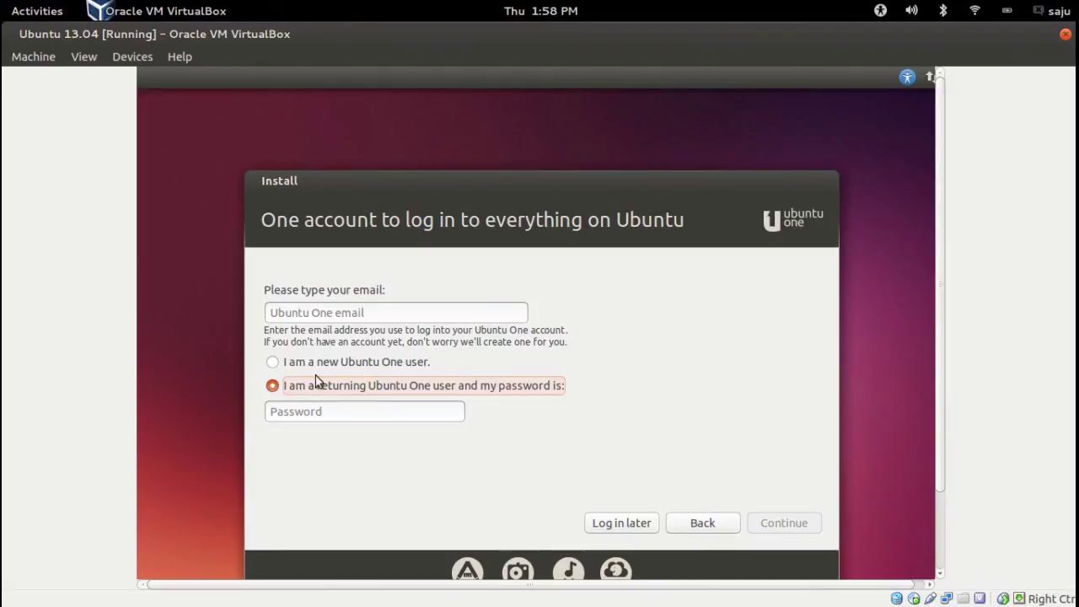
click(310, 362)
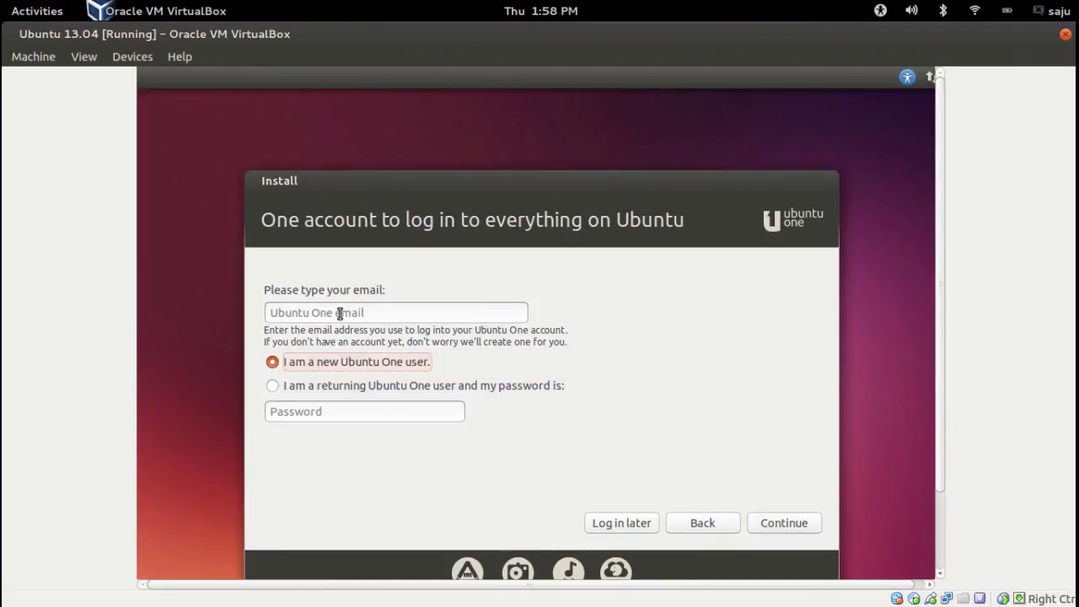
click(340, 313)
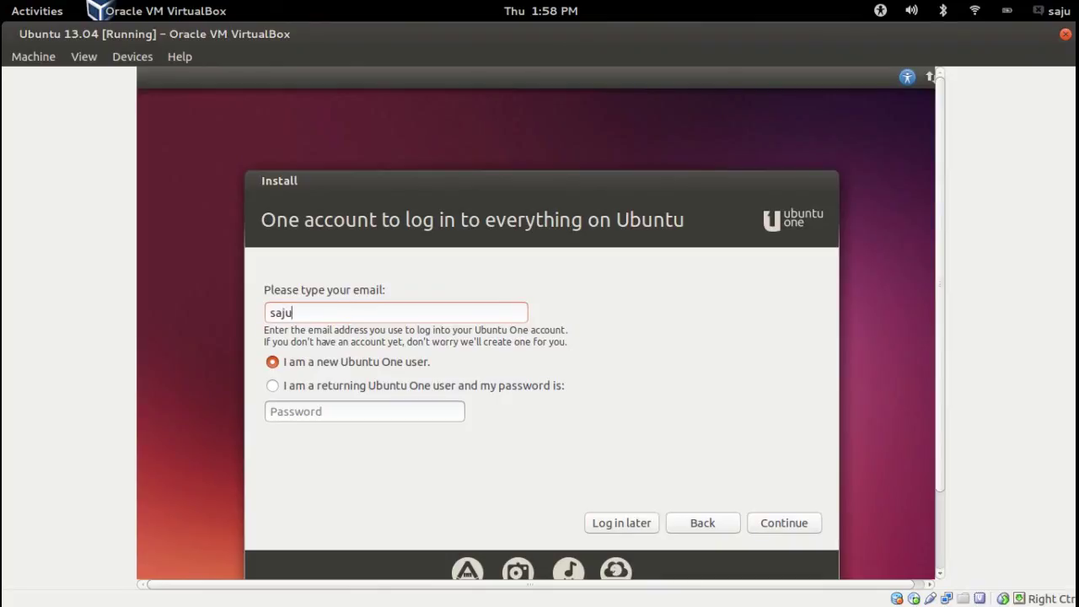
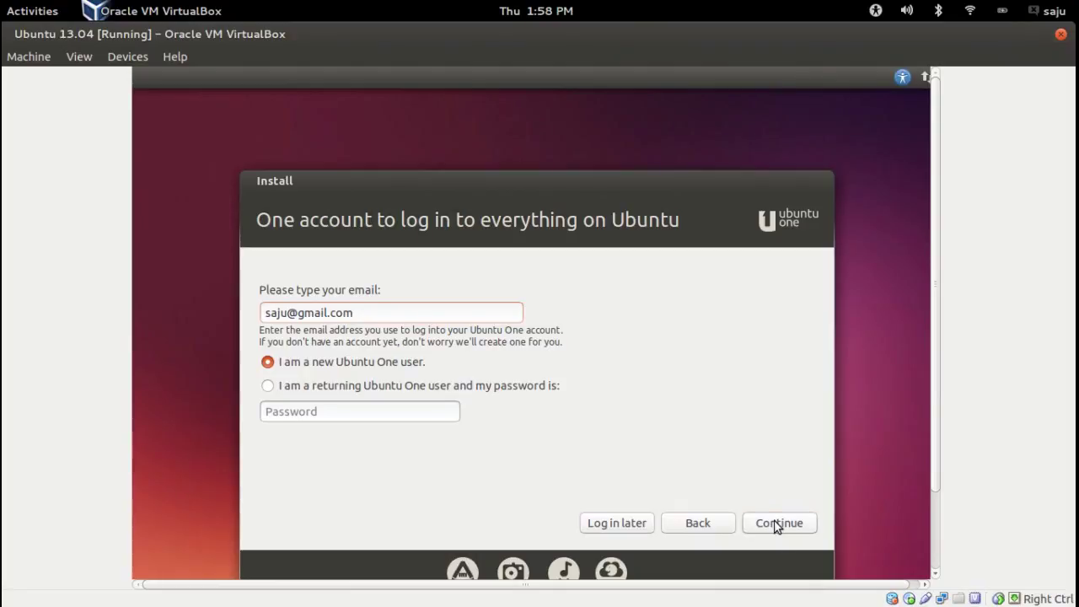
click(777, 527)
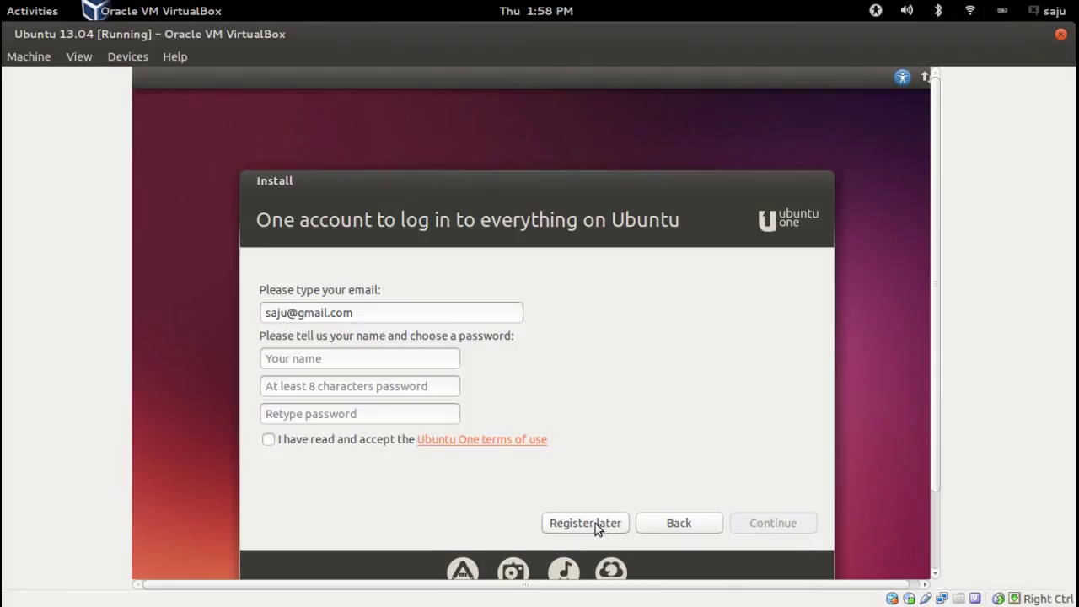
Skip Ubuntu One registration, expand the copying-files details log, and open the window overview
click(576, 527)
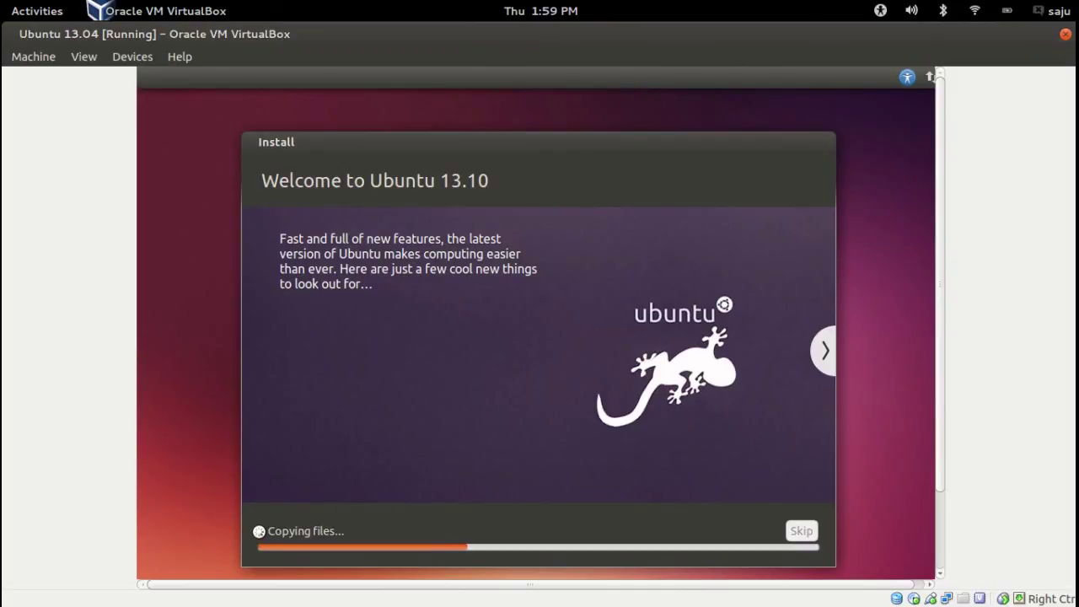
click(264, 530)
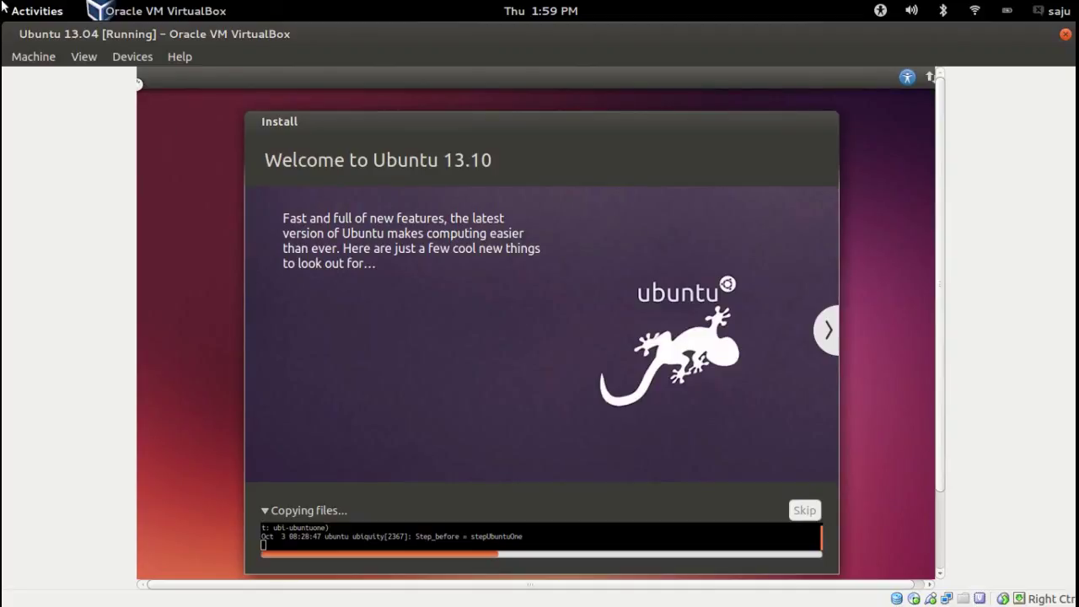
click(39, 12)
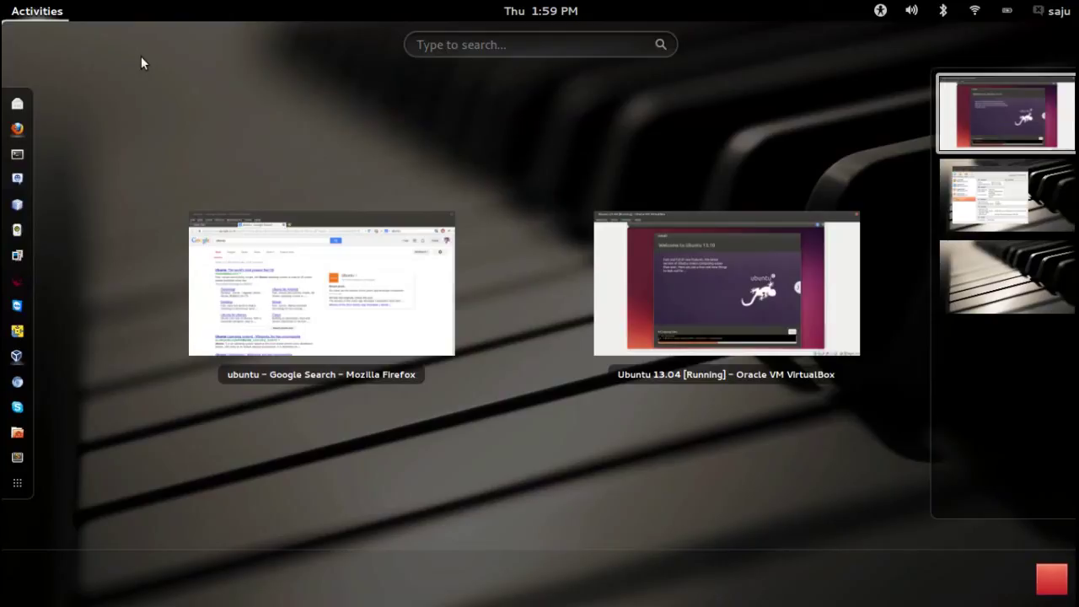
Open the 'Ubuntu: The world's most popular free OS' Google result in Firefox, then return to the VM
click(241, 221)
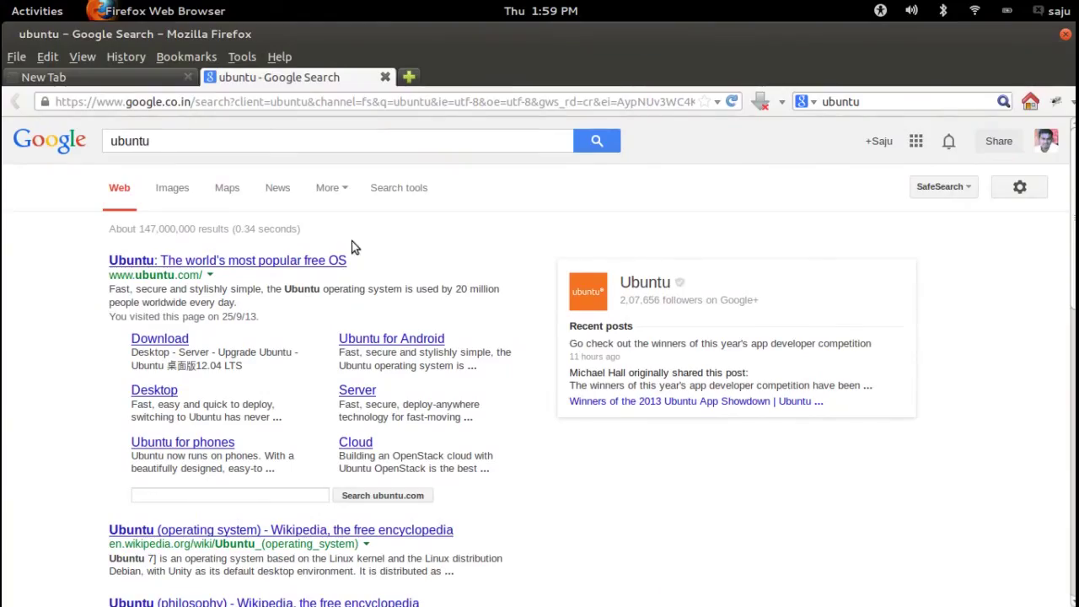
click(249, 266)
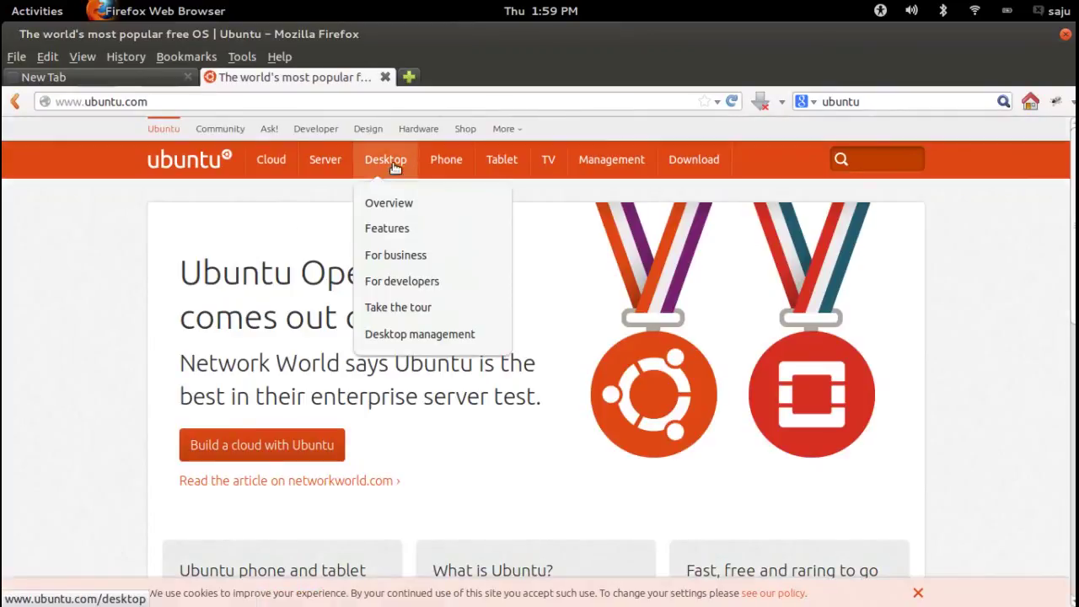
mouse_move(692, 172)
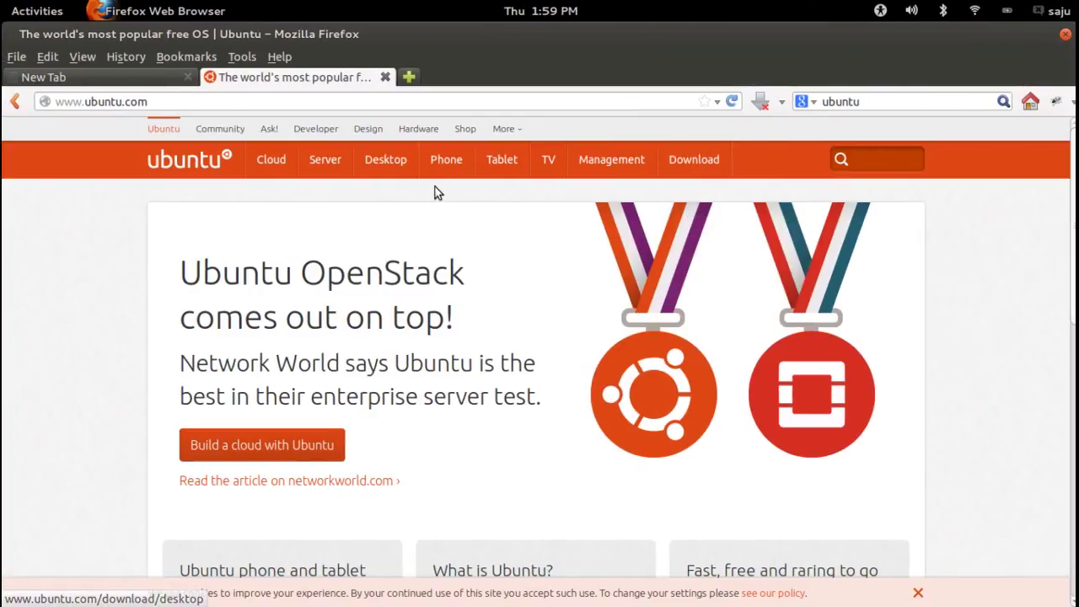
Collapse the installer's Copying files log and move the installer window up to show its progress bar
mouse_move(2, 1)
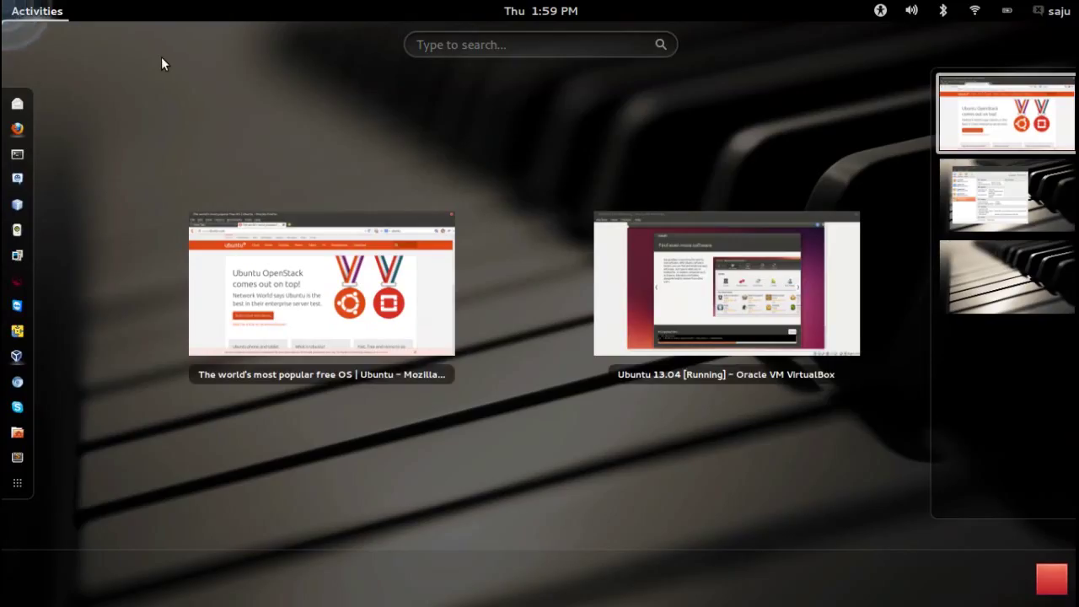
click(751, 324)
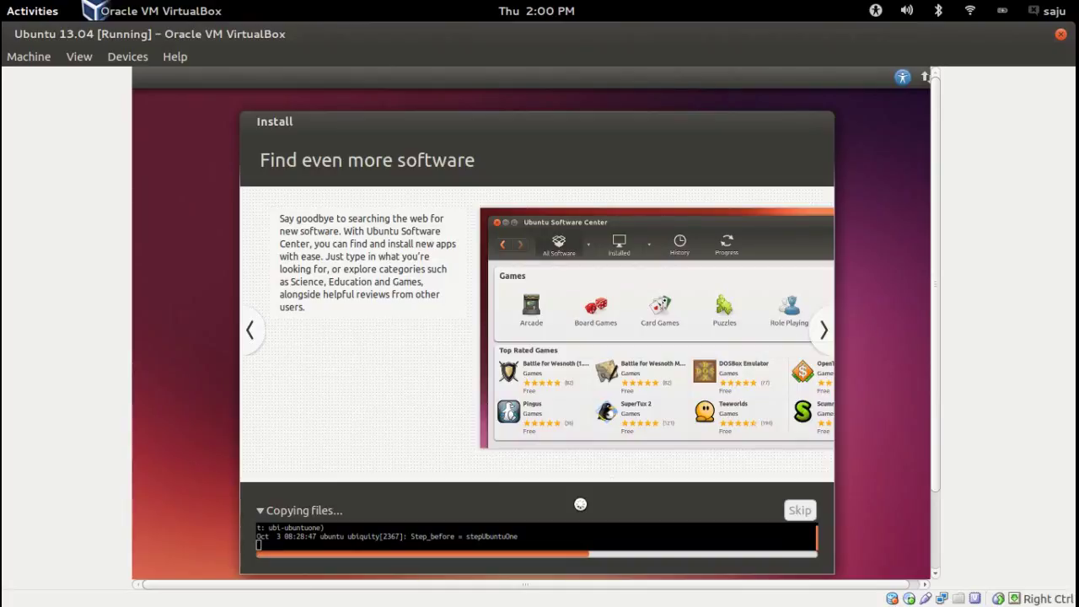
click(269, 511)
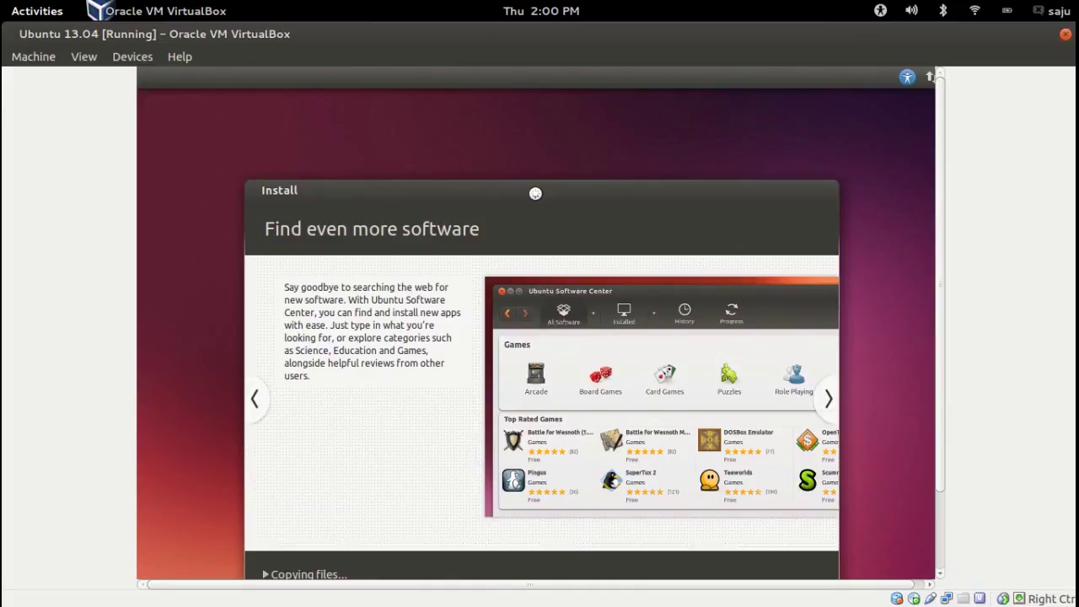
drag(535, 193, 534, 136)
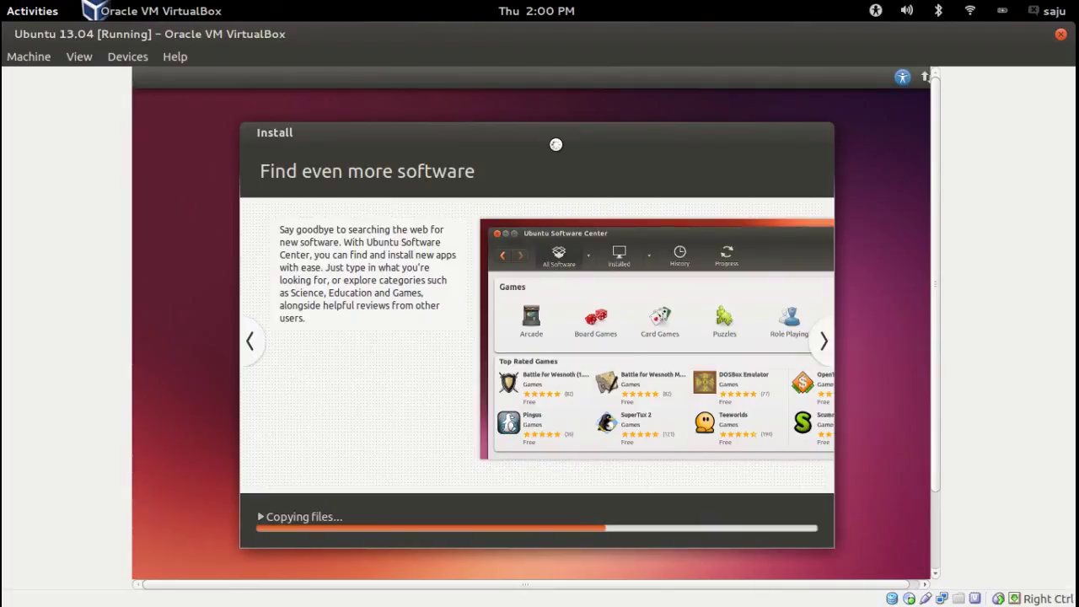
Check the ubuntu.com tab in Firefox, then bring up the window overview again
key(super)
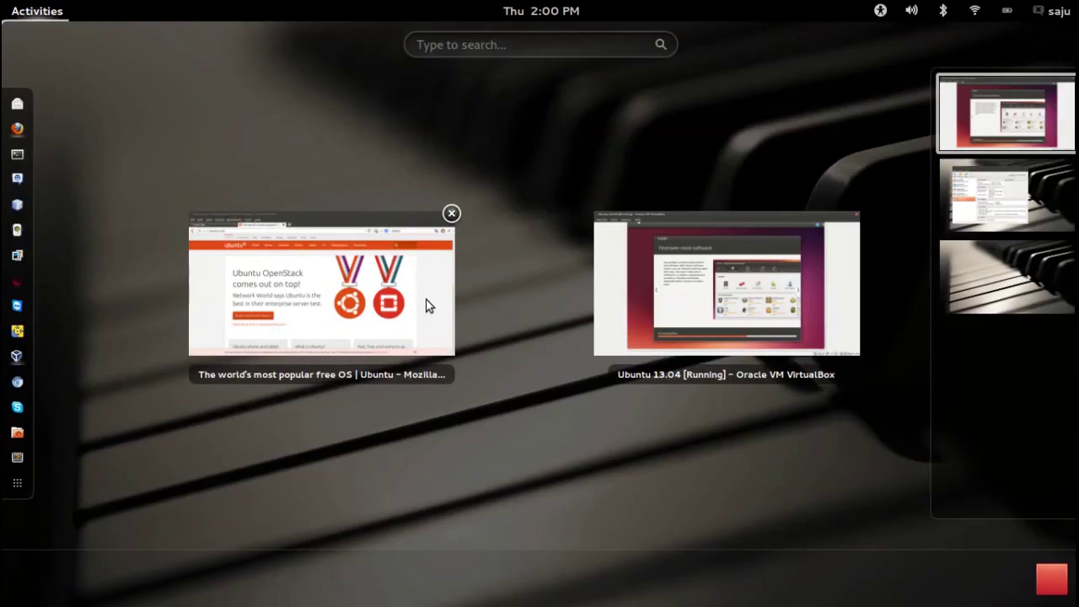
click(427, 305)
click(354, 77)
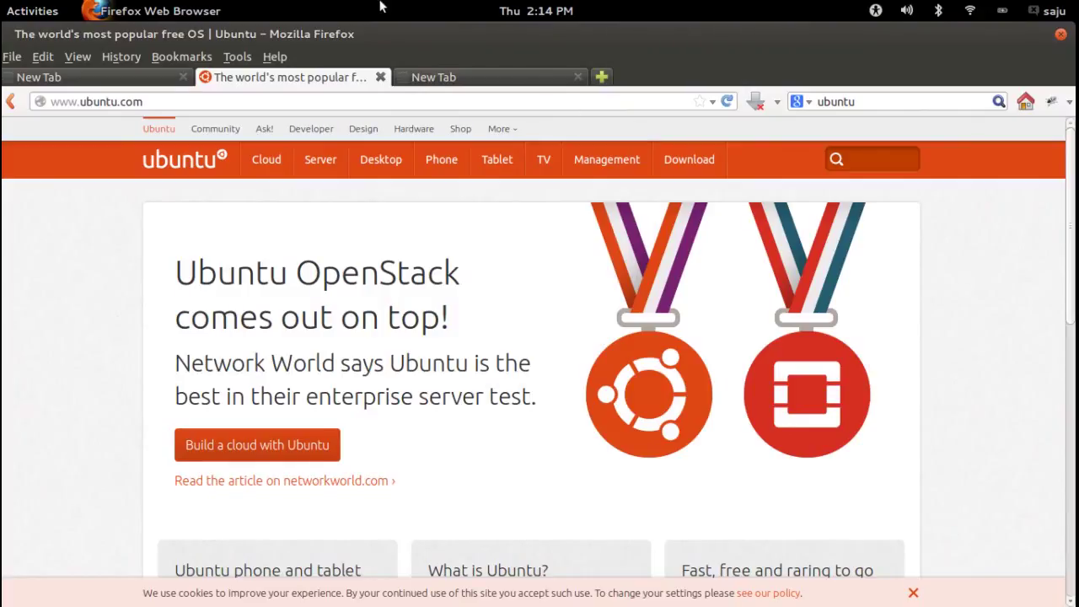
click(34, 11)
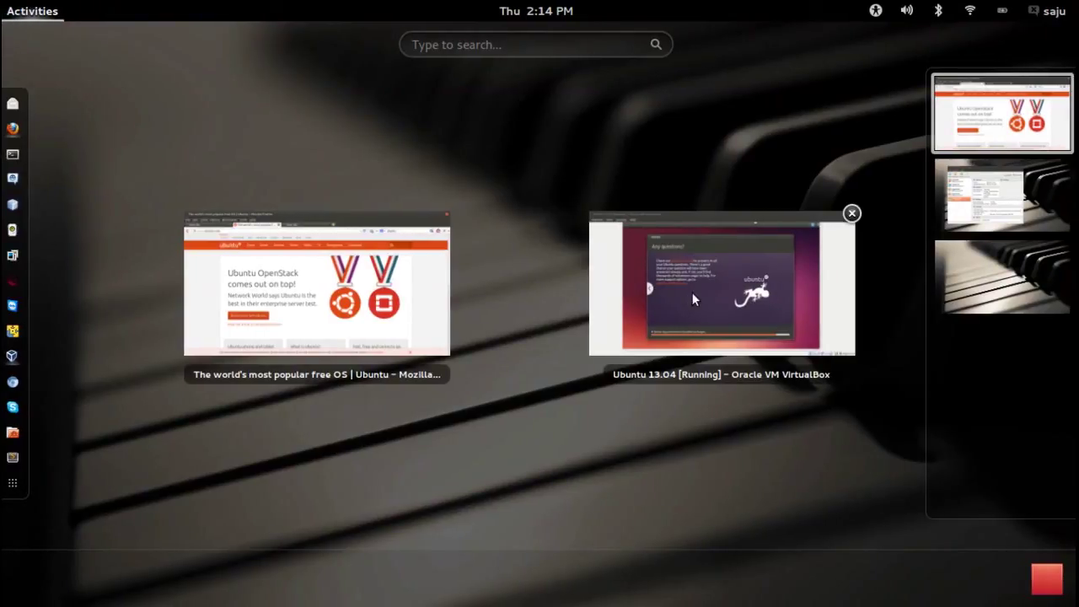
Expand the installer's Restoring packages log, then glance at Firefox until the Installation Complete dialog appears
click(761, 292)
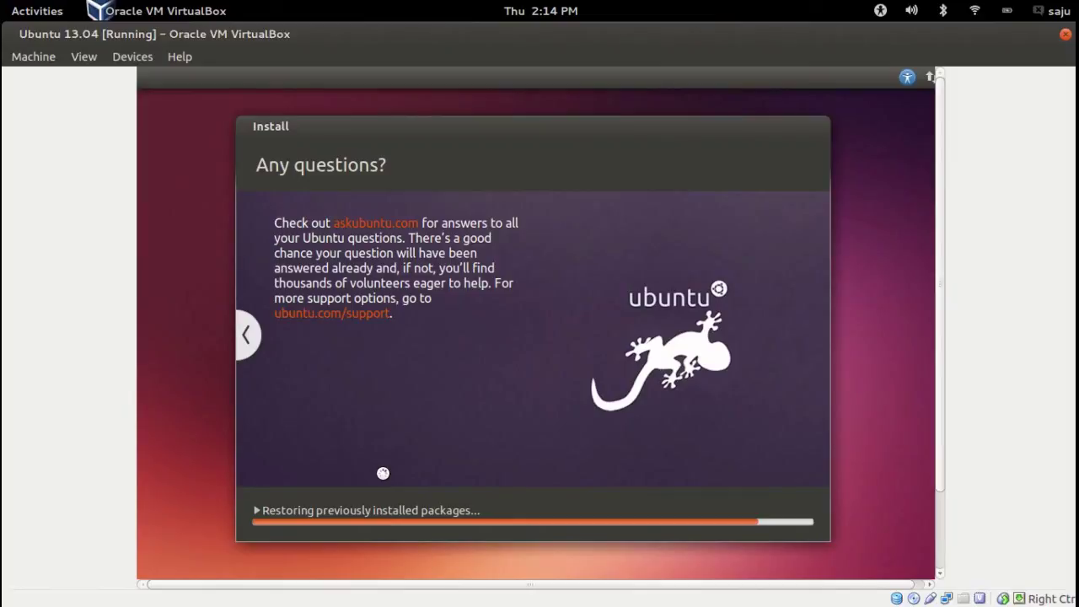
click(256, 509)
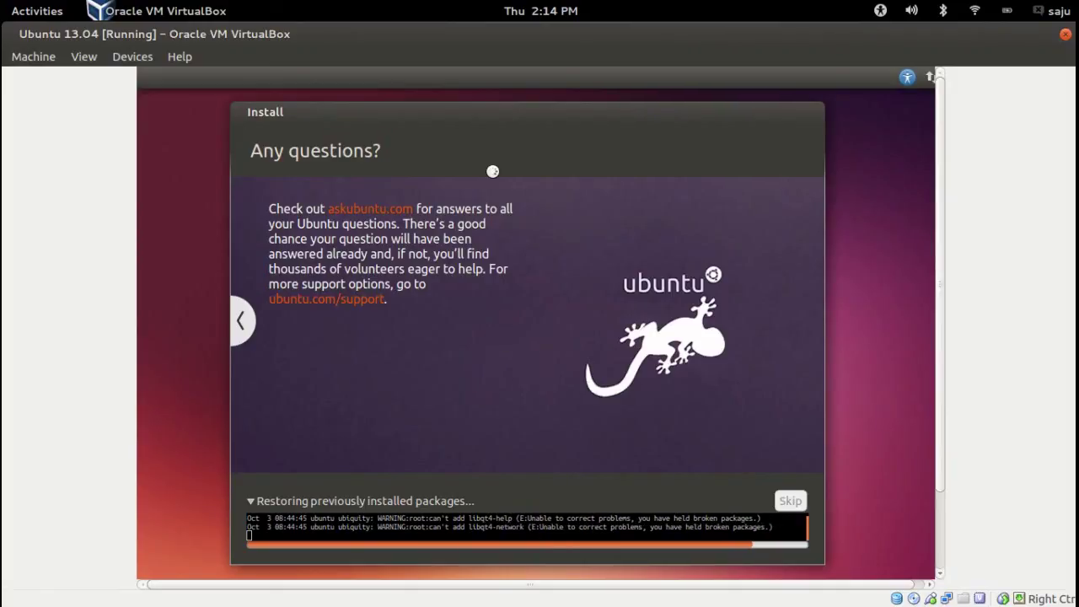
mouse_move(3, 6)
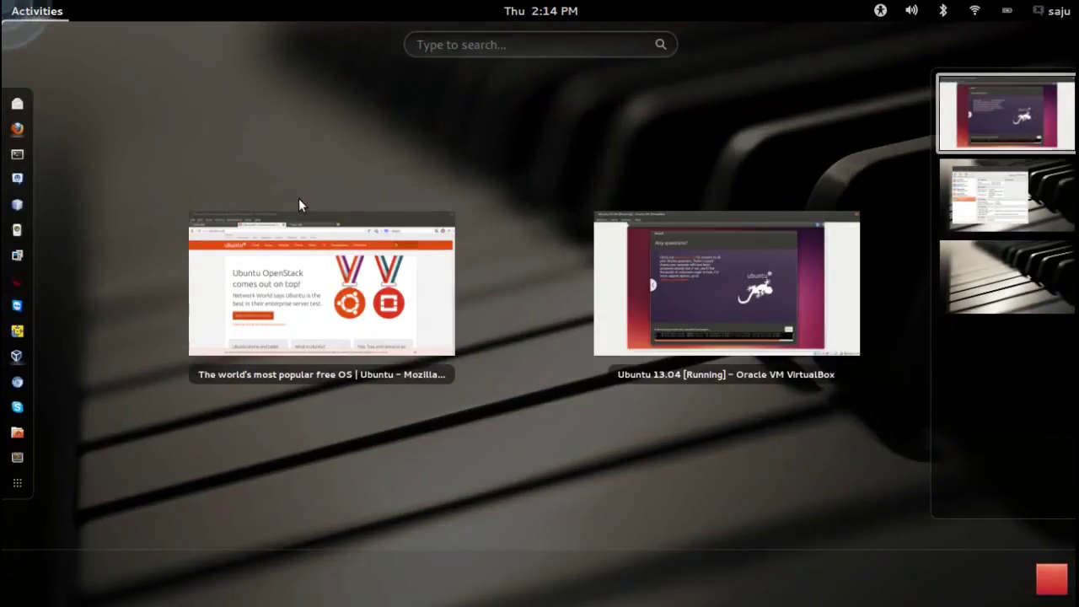
click(437, 282)
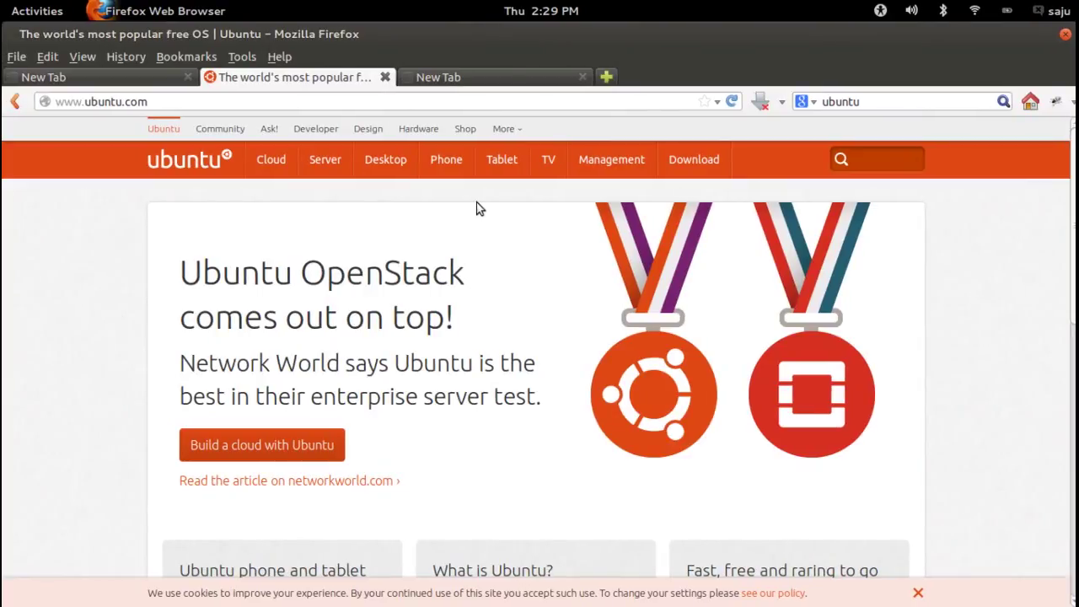
key(super)
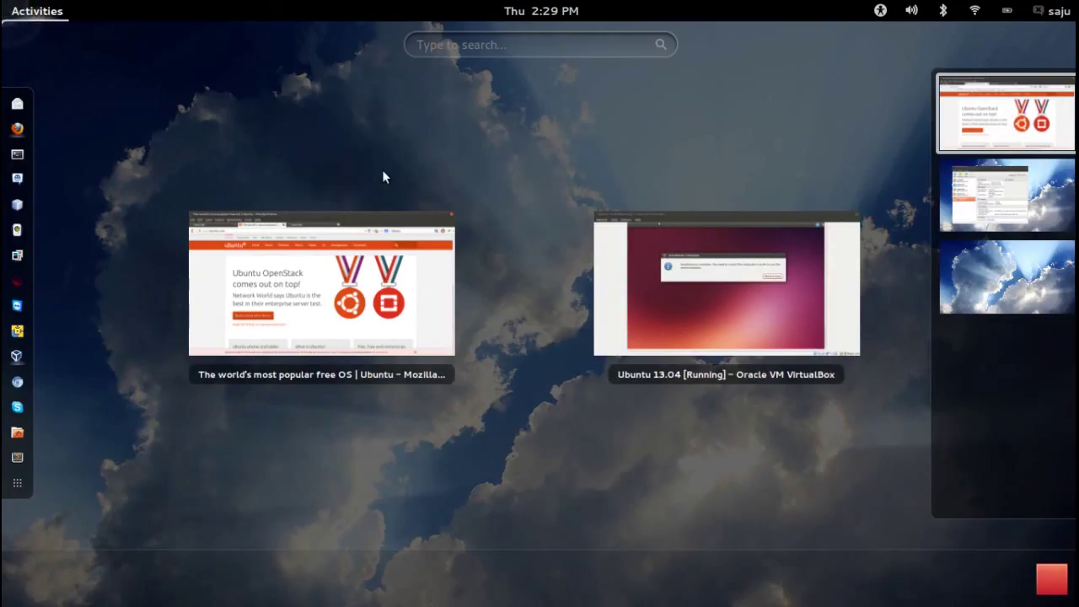
Choose Restart Now in the Installation Complete dialog to shut down the upgraded guest
click(712, 311)
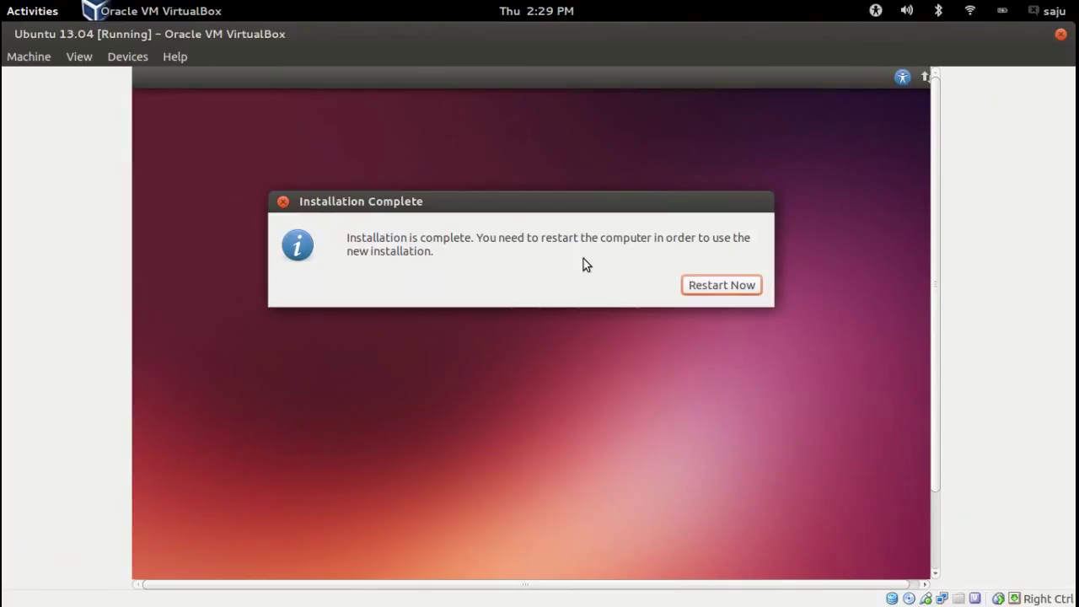
click(730, 285)
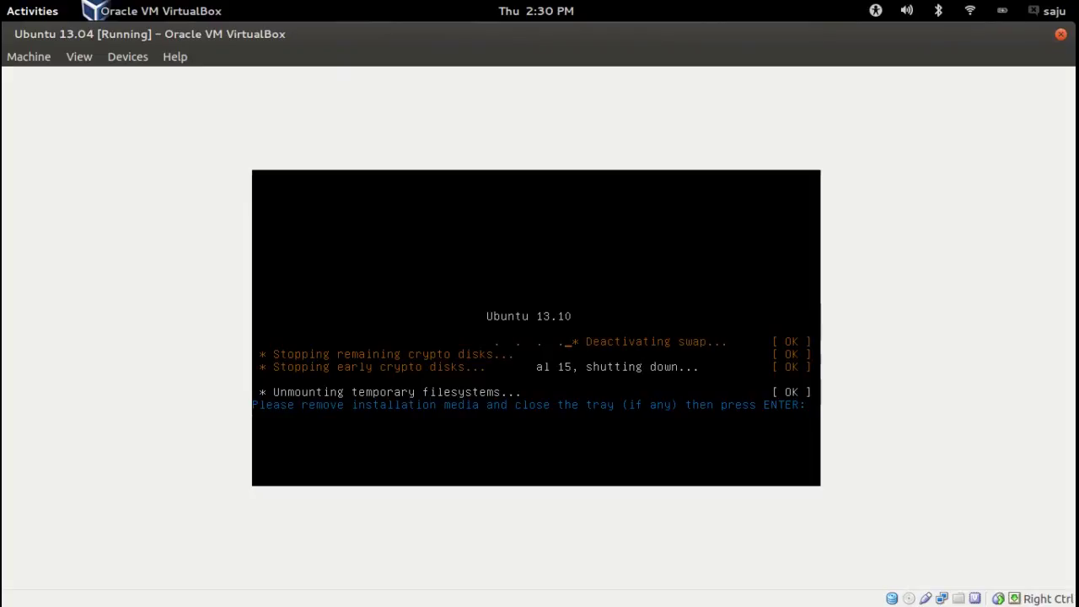
Confirm the remove-media prompt with Enter and return to the VM at the GNU GRUB 2.00 menu
key(Return)
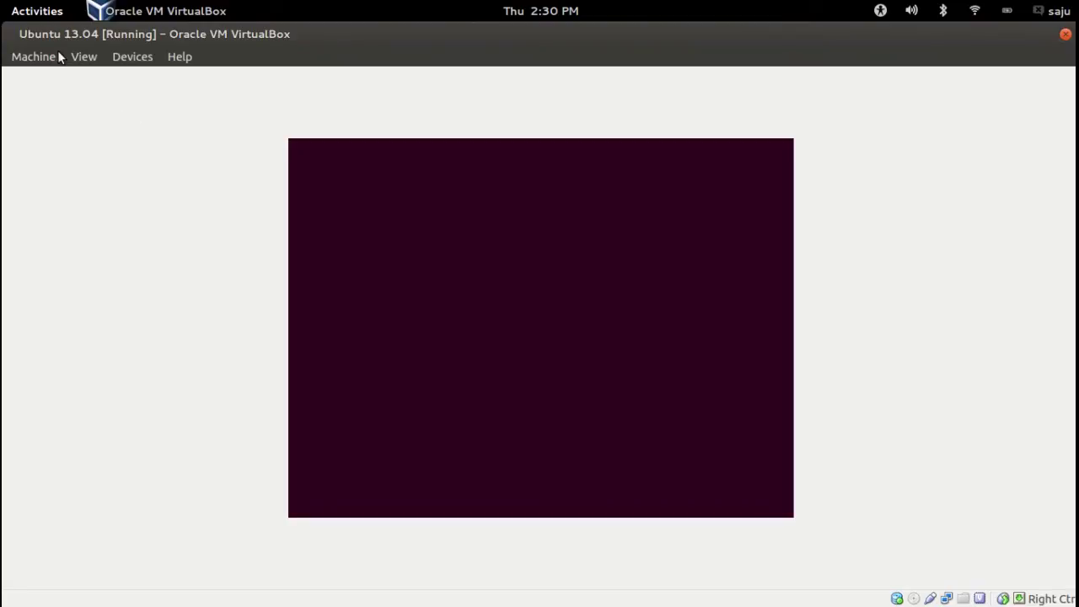
mouse_move(1, 2)
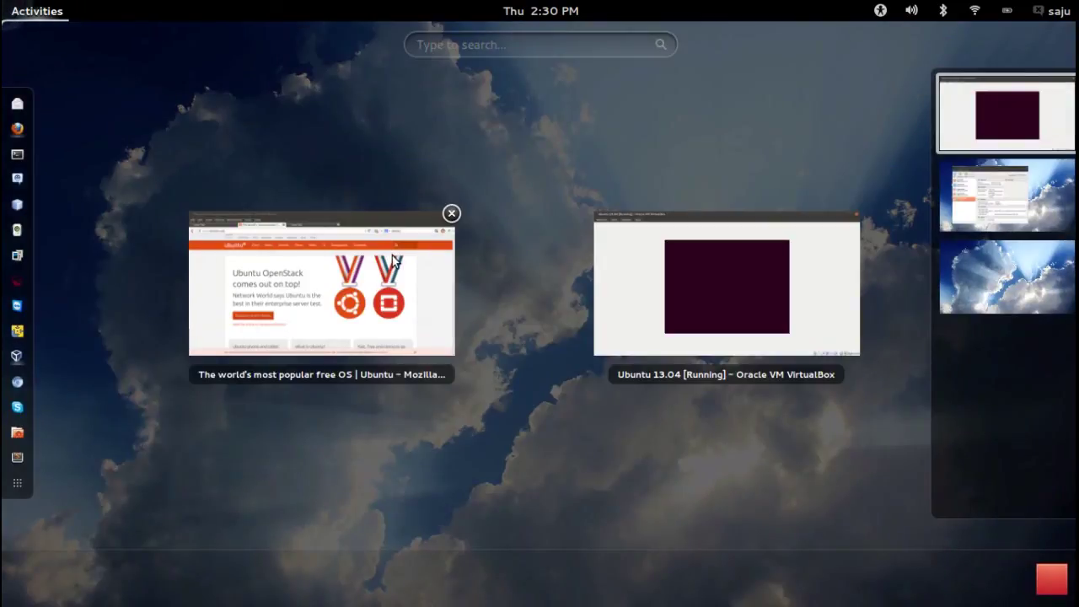
click(401, 253)
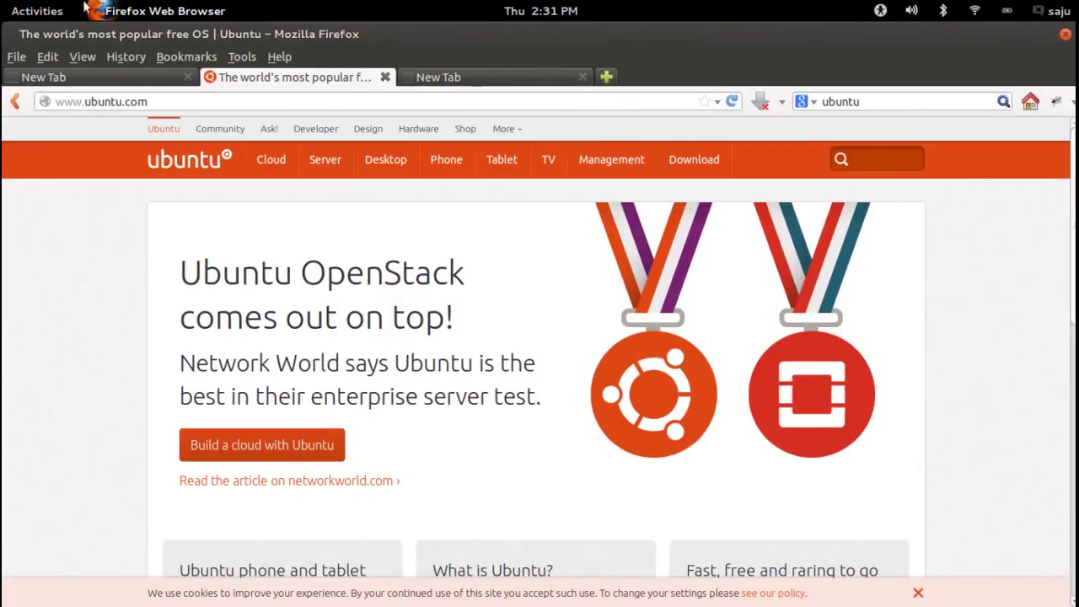
mouse_move(2, 7)
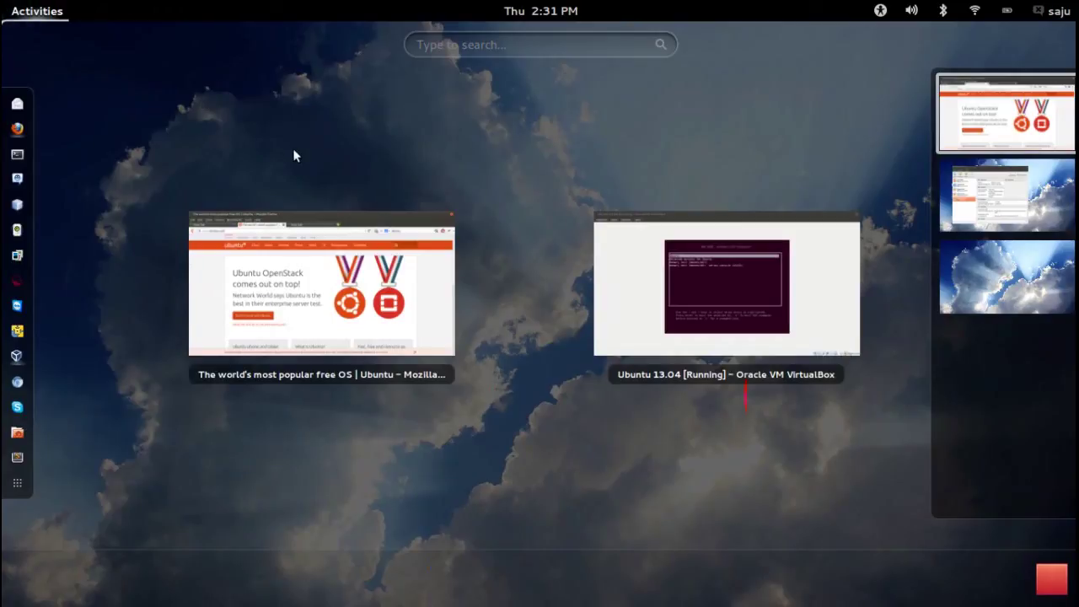
click(626, 293)
Select the Ubuntu entry in the GRUB menu and boot it
key(Down)
key(Down)
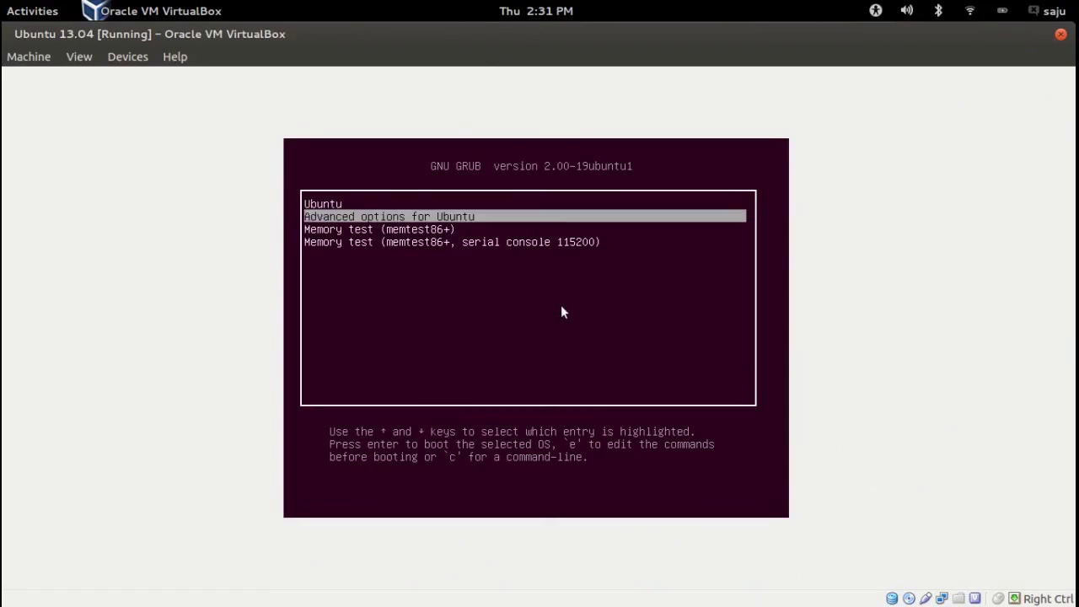
key(Up)
key(Up)
key(Return)
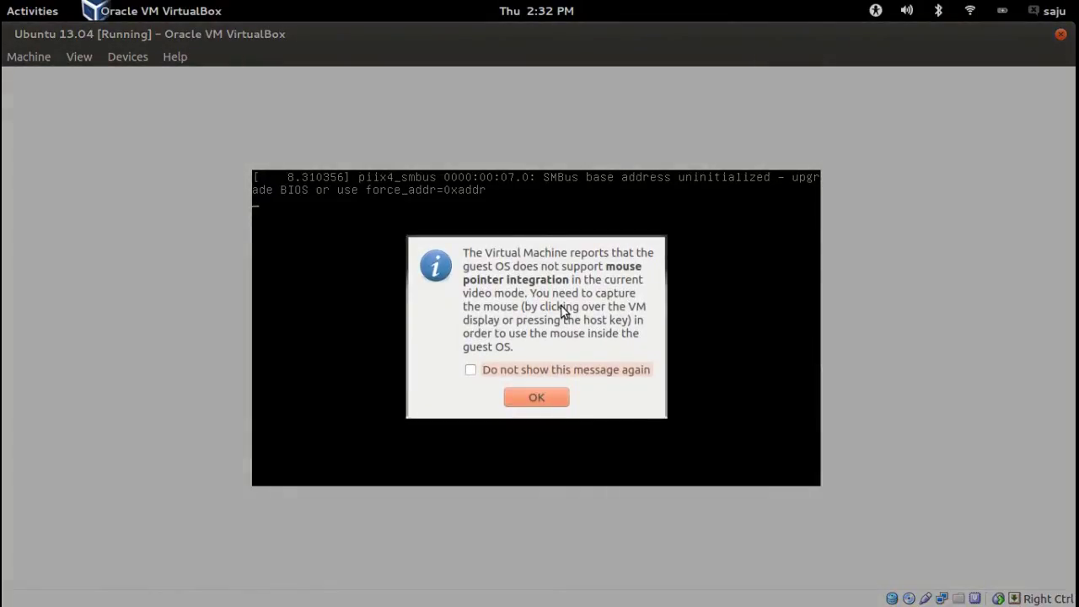
Click OK on the mouse pointer integration notice so Ubuntu reaches its login screen
click(547, 392)
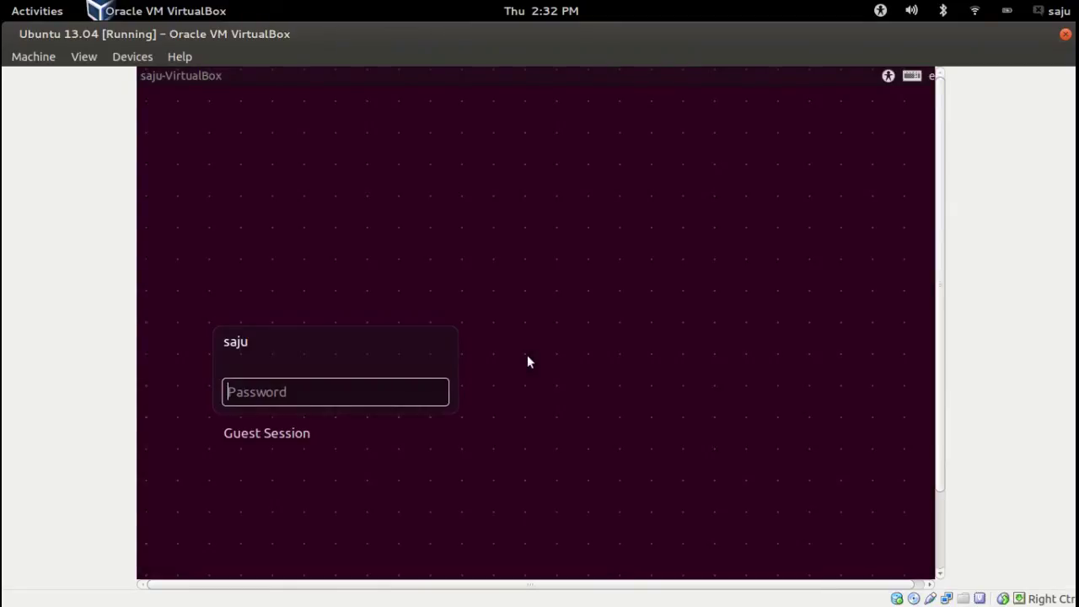
Enter the account password on the Ubuntu login screen to sign in
text(****)
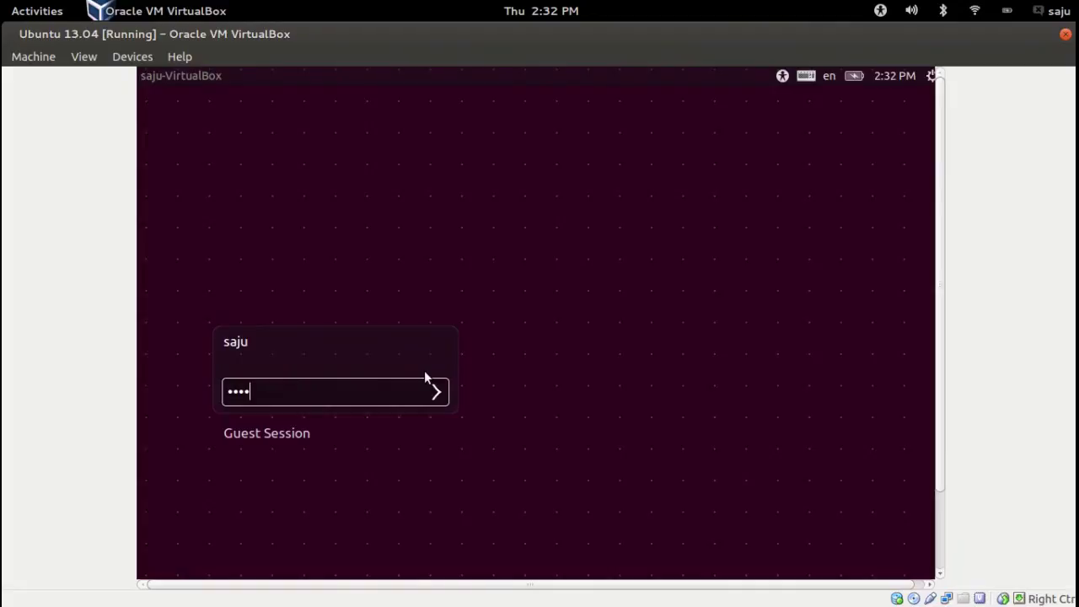
key(Return)
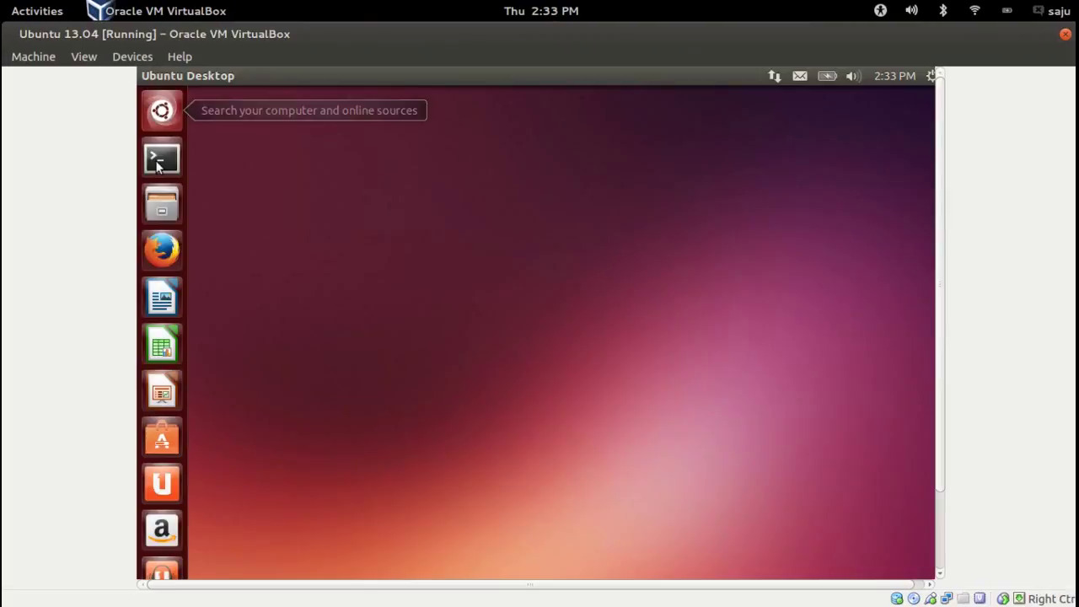
Run lsb_release -a in a terminal to confirm Release 13.10 saucy, then close the terminal
click(158, 162)
text(lsb_r)
key(Tab)
text(-a)
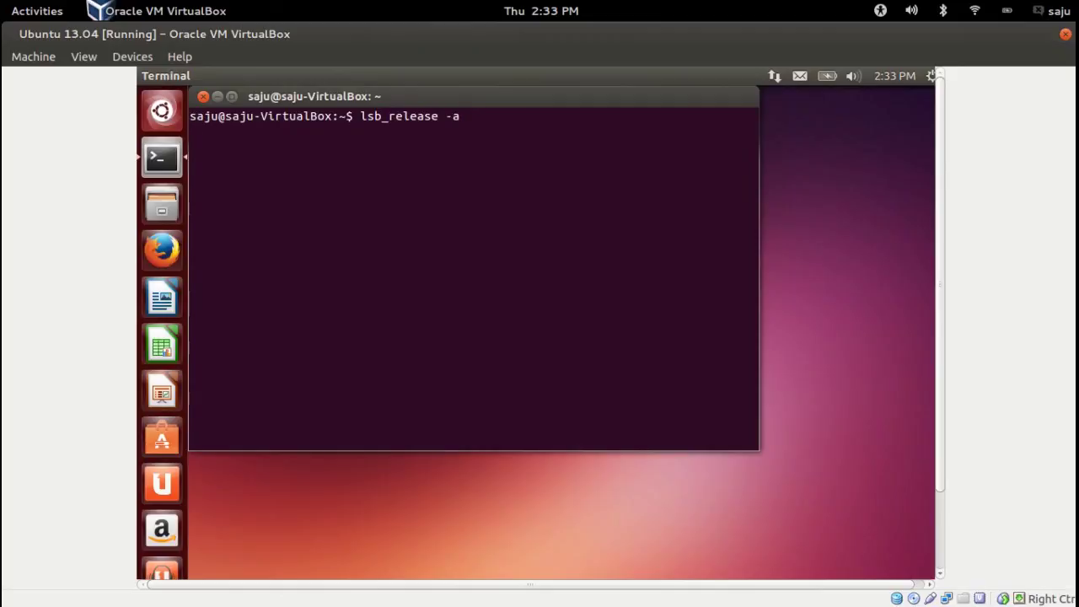
key(Return)
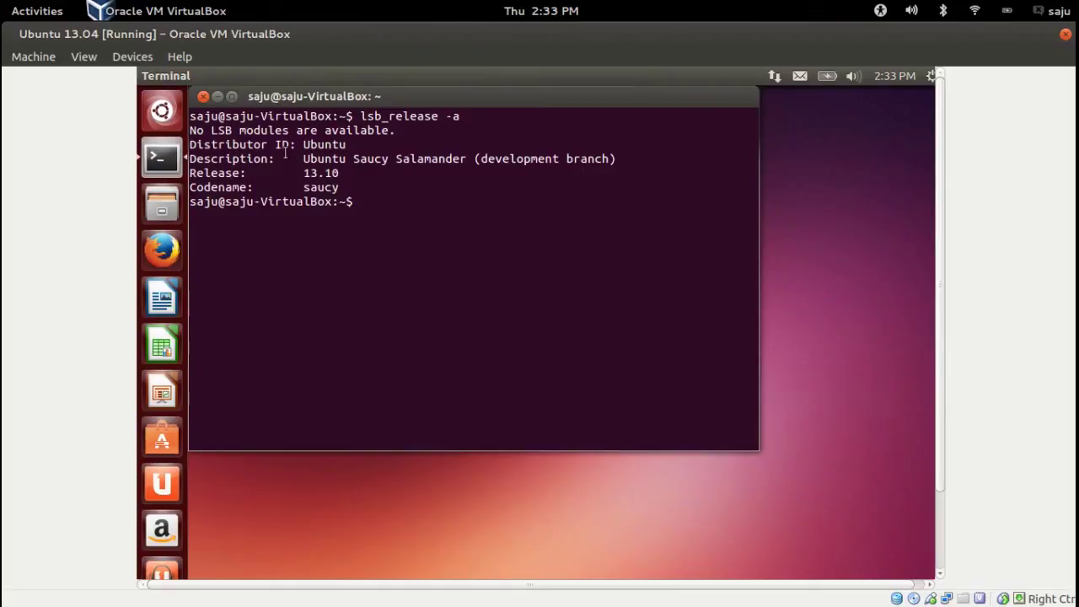
click(203, 97)
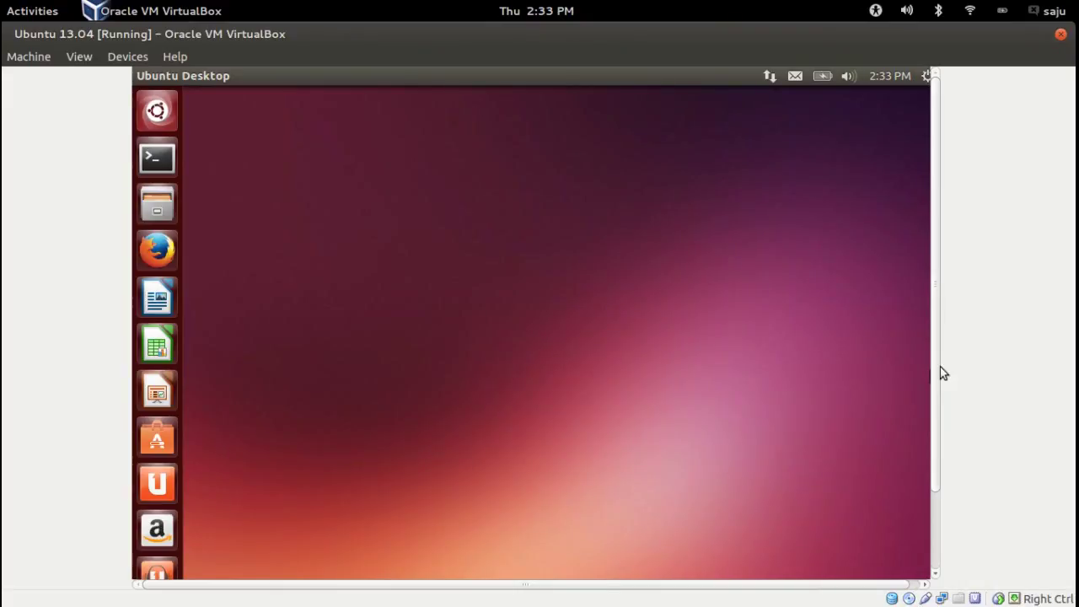
Scroll the VM display back up and open the Ubuntu Dash with its Applications list
scroll(938, 422, down, 1)
drag(938, 423, 934, 340)
click(158, 112)
click(162, 113)
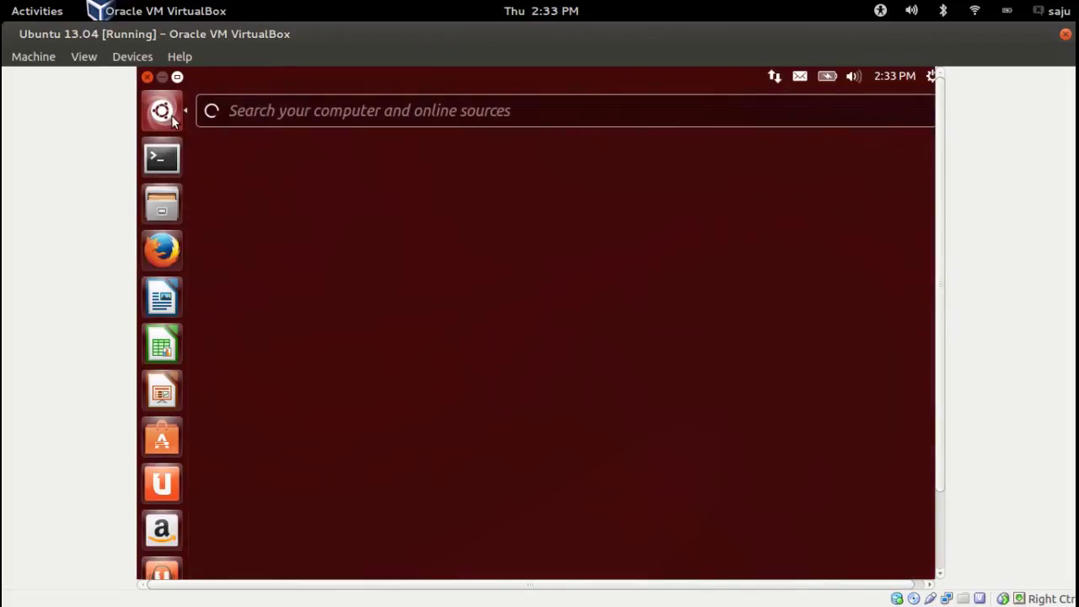